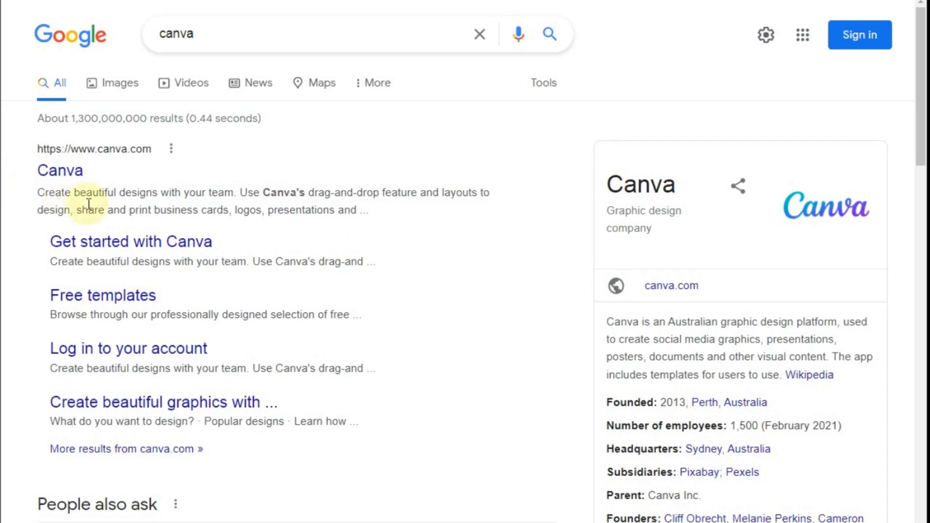
# - Open the Canva website from the search results and look over its landing page
pyautogui.click(53, 174)
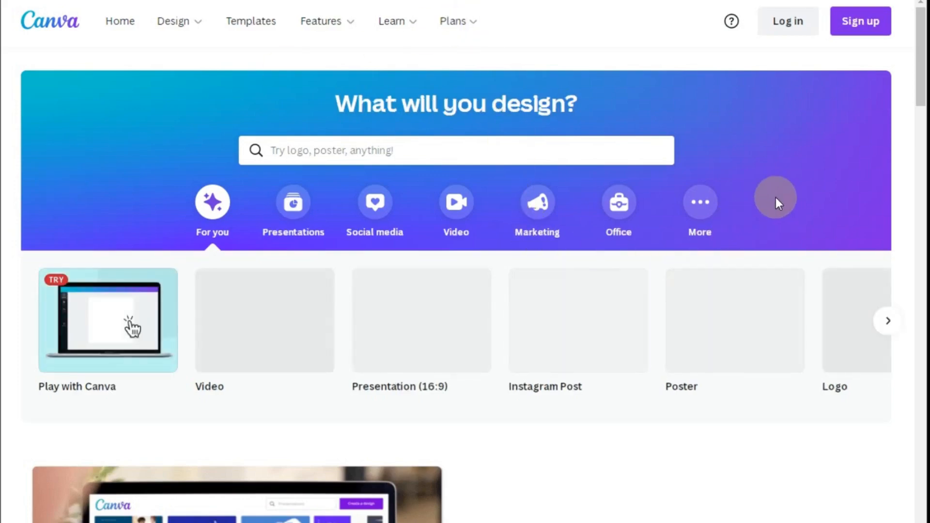
pyautogui.scroll(-3, 712, 320)
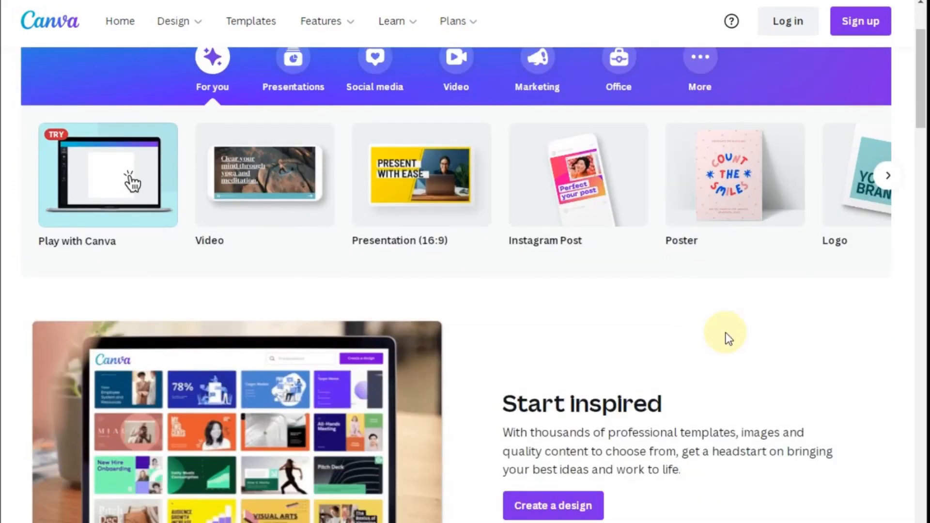
pyautogui.scroll(3, 727, 336)
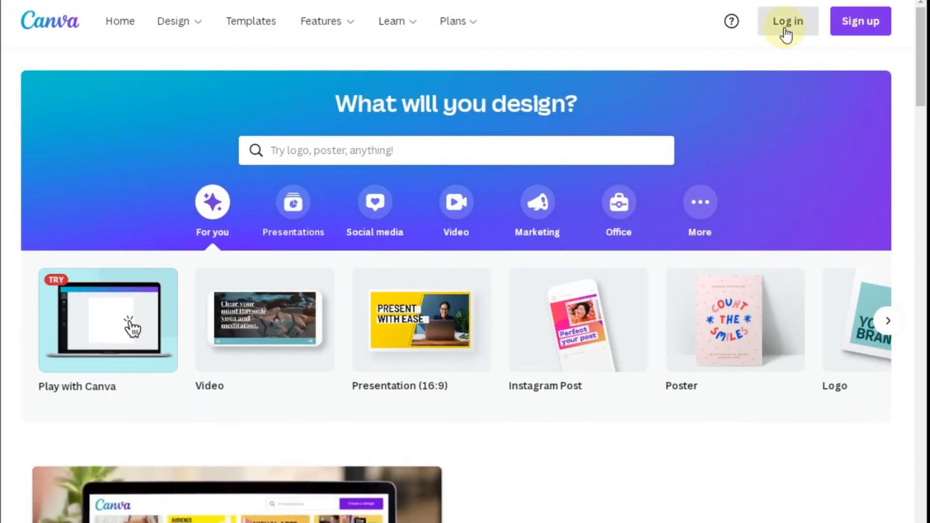
# - Check the available sign-up methods, including the email option, and close the sign-up dialog
pyautogui.click(858, 23)
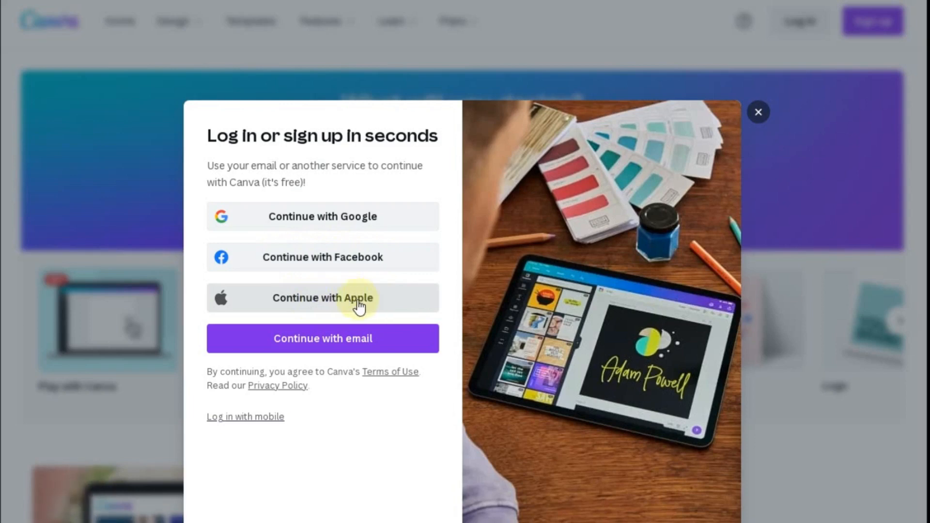
pyautogui.click(363, 348)
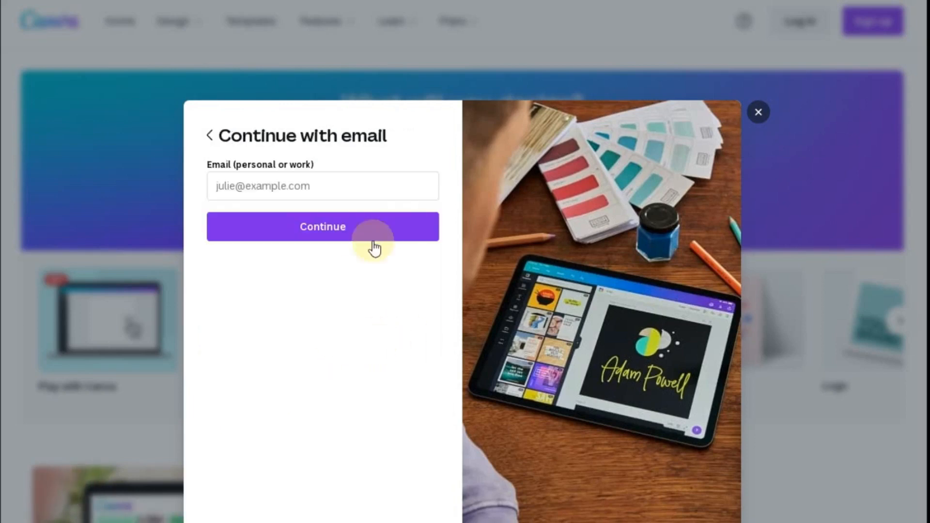
pyautogui.click(209, 139)
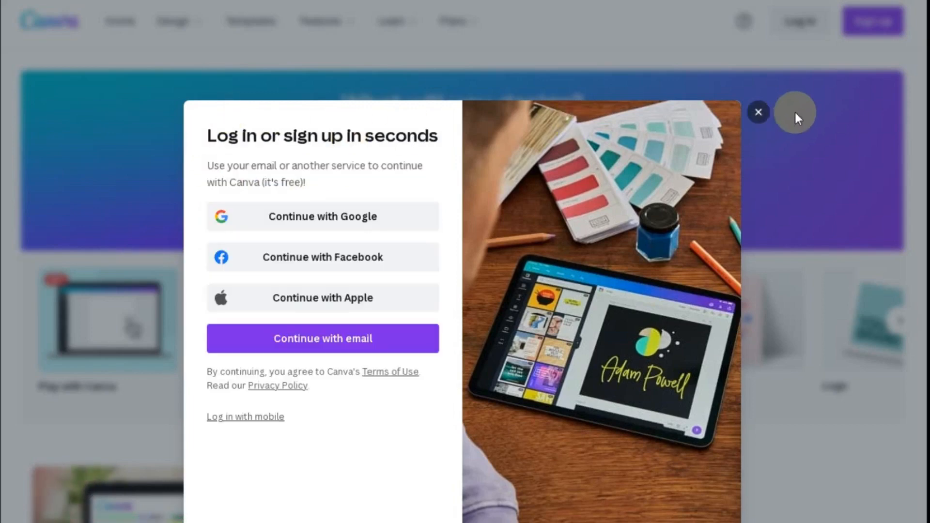
pyautogui.click(758, 113)
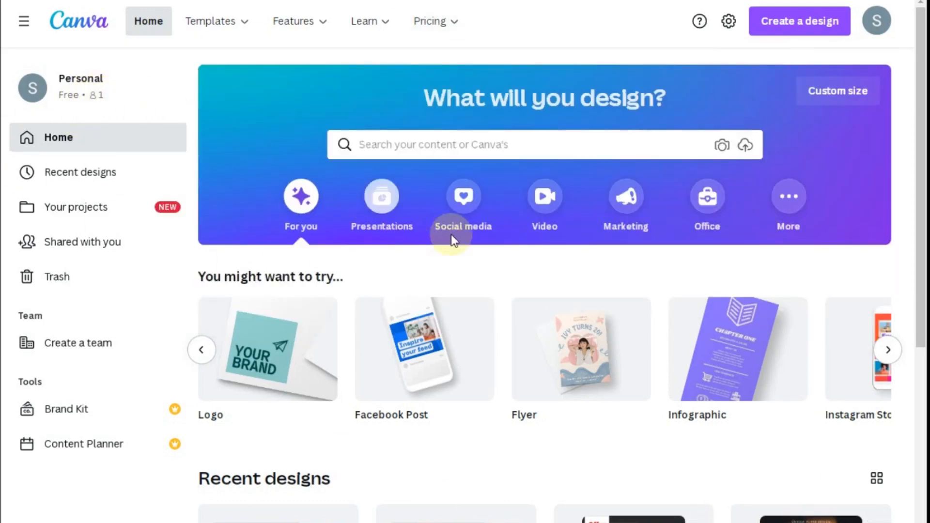
# - Look over the account home page and browse through the suggested design types
pyautogui.scroll(-2, 453, 237)
pyautogui.scroll(2, 436, 218)
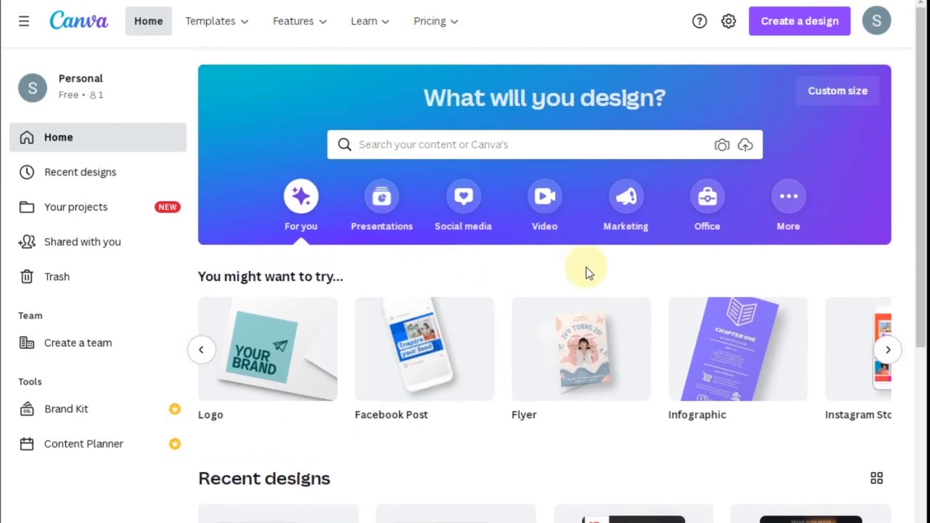
pyautogui.moveTo(583, 331)
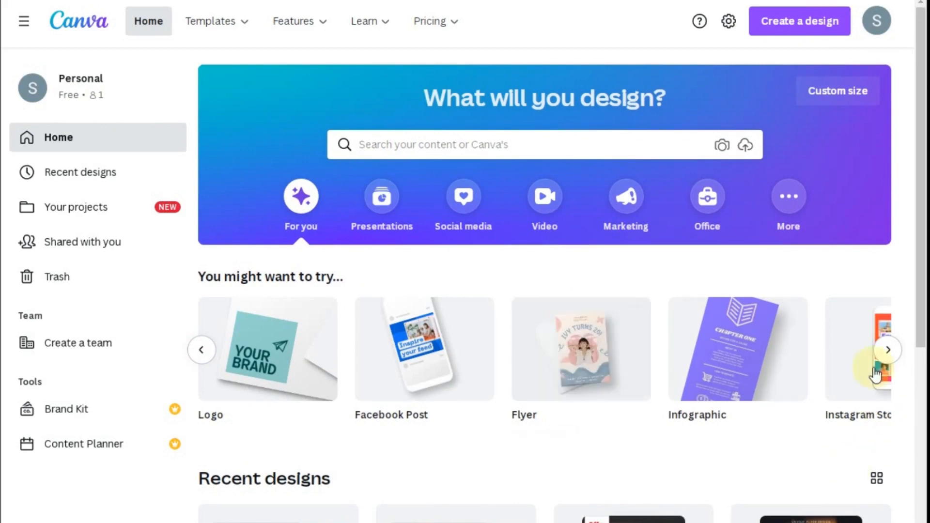
pyautogui.click(890, 352)
pyautogui.click(891, 352)
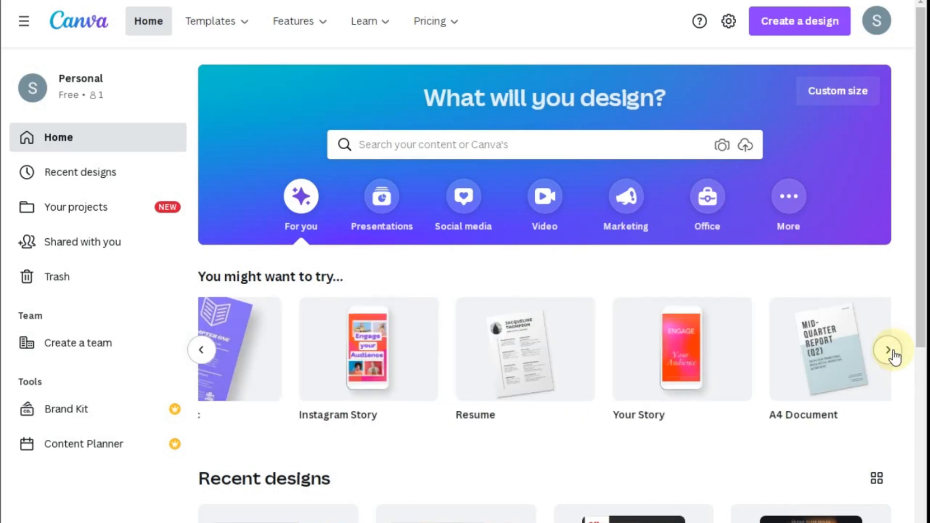
pyautogui.click(890, 351)
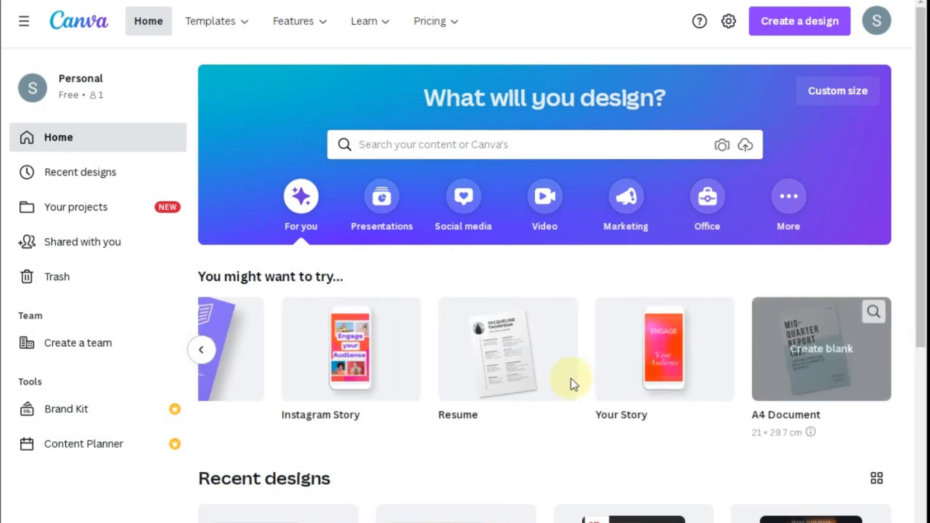
# - Browse the Presentations, Social media, Video and Marketing design categories, and return to the For you suggestions
pyautogui.click(407, 204)
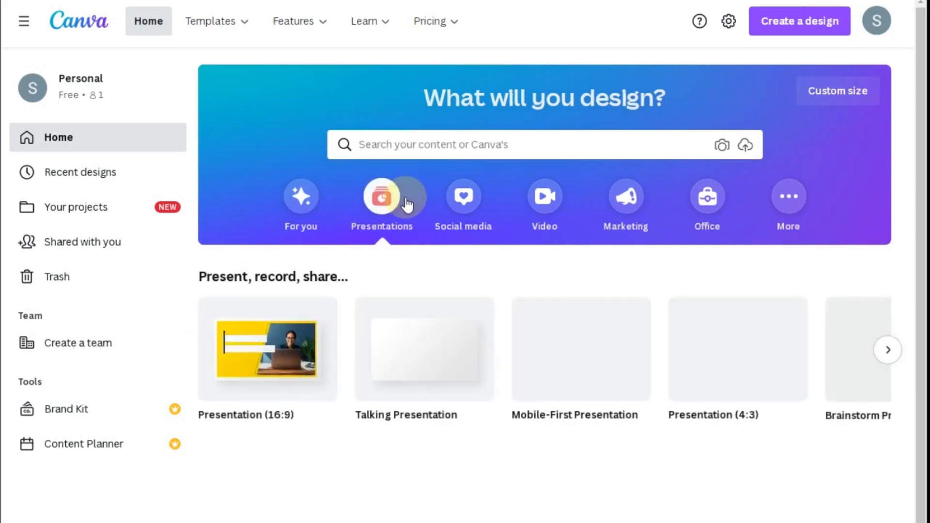
pyautogui.click(464, 211)
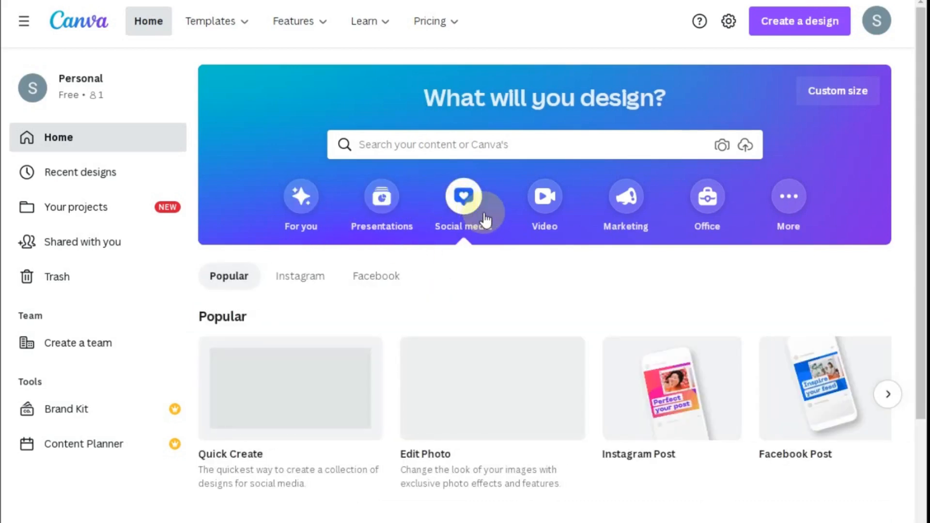
pyautogui.click(552, 213)
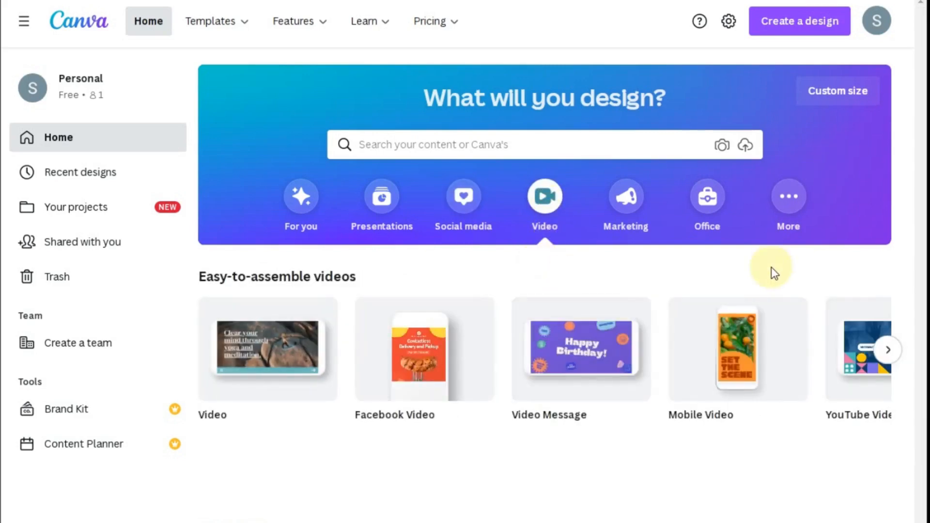
pyautogui.click(888, 350)
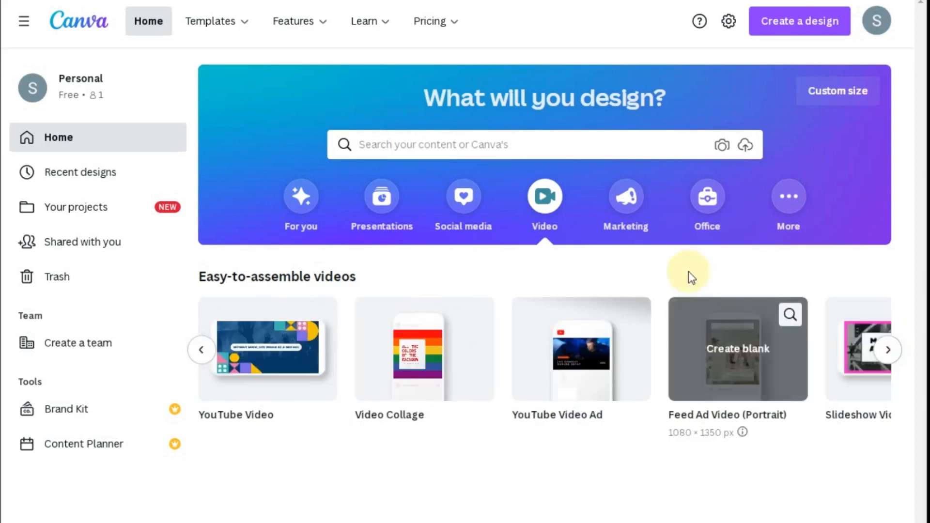
pyautogui.click(639, 190)
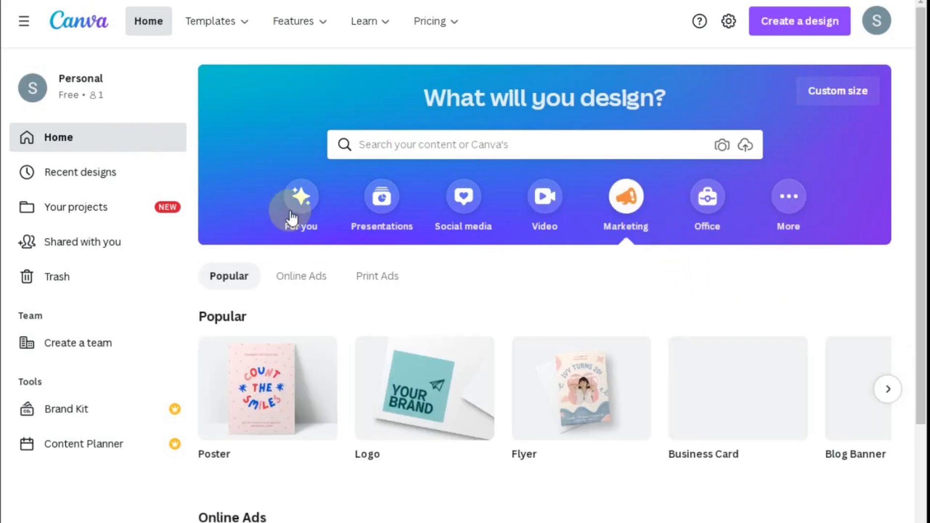
pyautogui.click(300, 215)
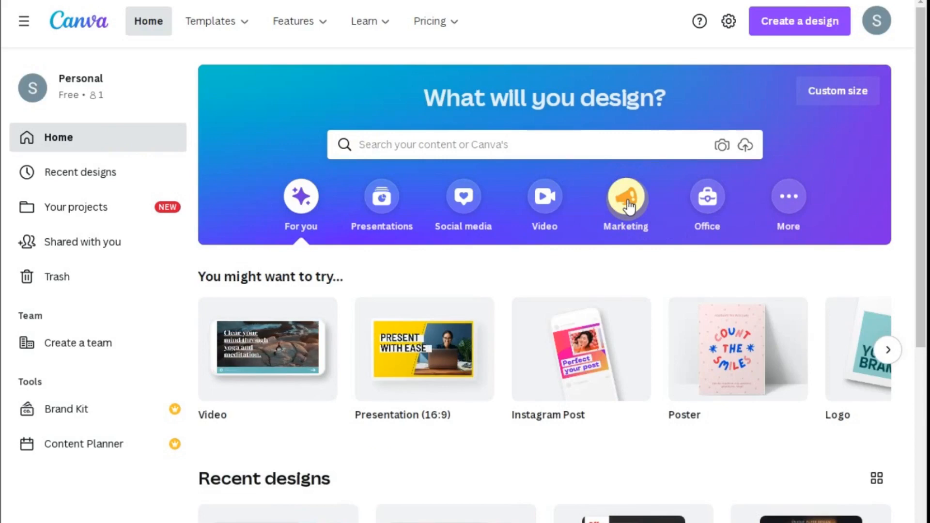
# - Create a blank 500 × 500 px Logo design from the Marketing category
pyautogui.click(628, 207)
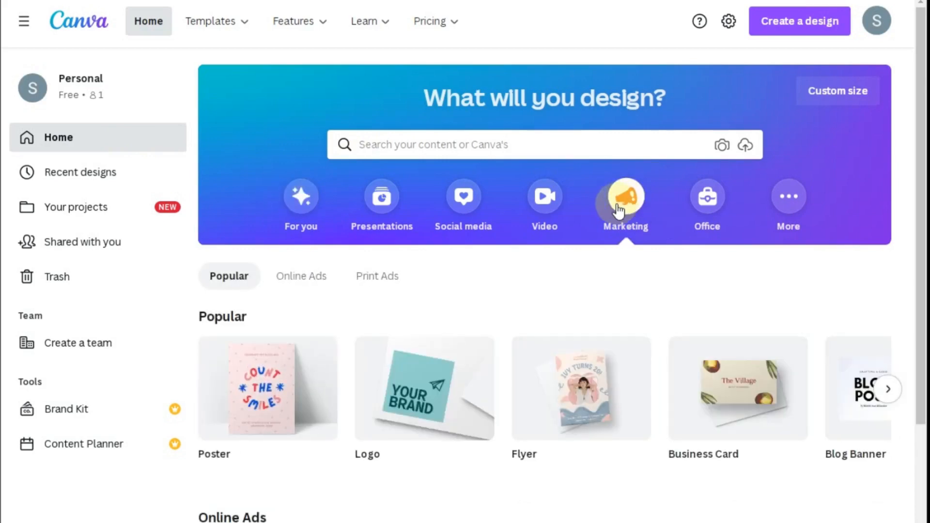
pyautogui.moveTo(402, 395)
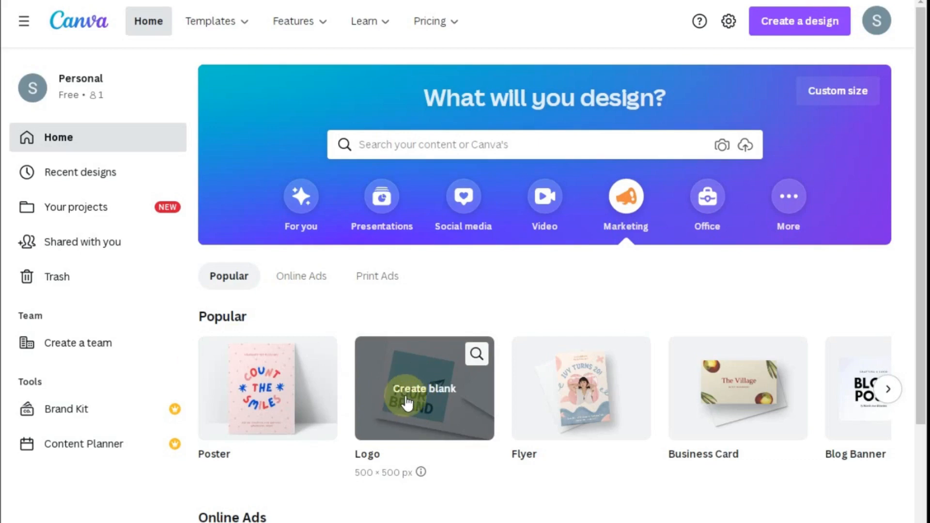
pyautogui.click(408, 401)
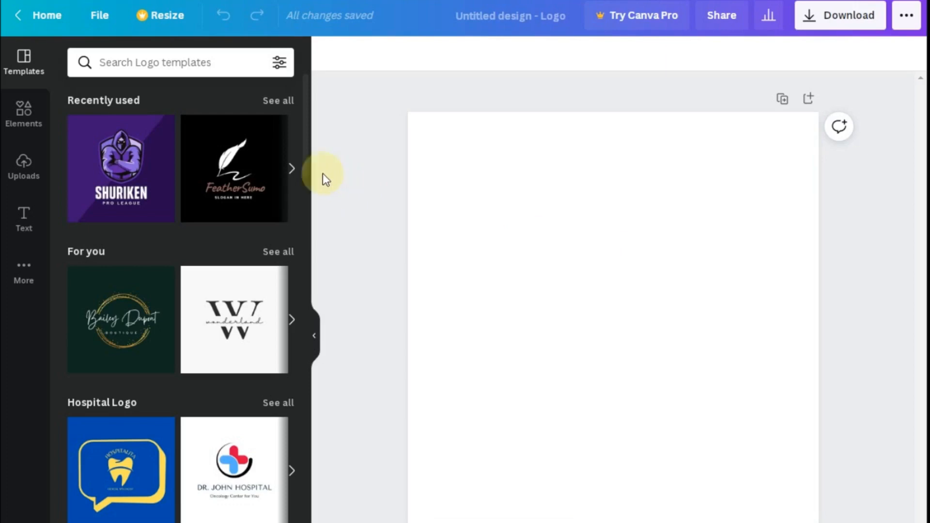
# - Examine the logo template categories, from the recently used ones to the hospital, church, animated and gaming logos
pyautogui.scroll(-2, 175, 156)
pyautogui.scroll(-10, 176, 156)
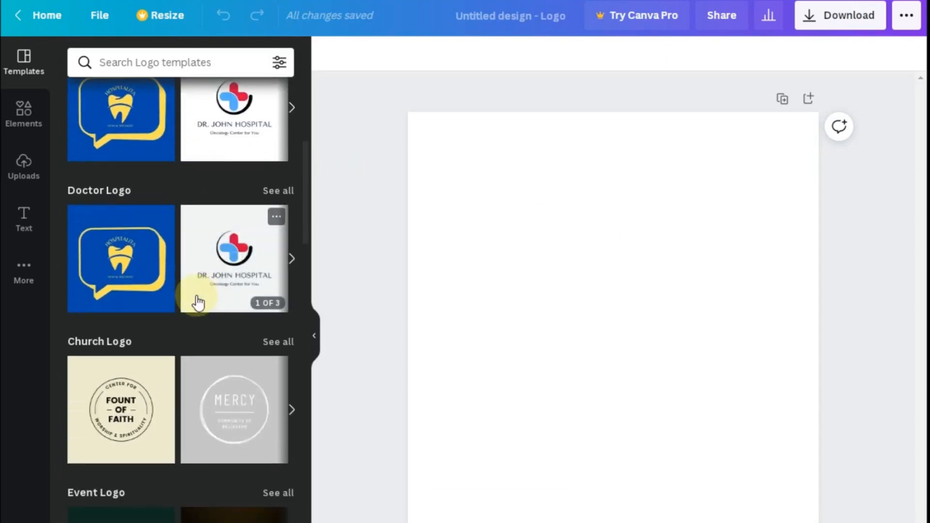
pyautogui.scroll(-6, 197, 312)
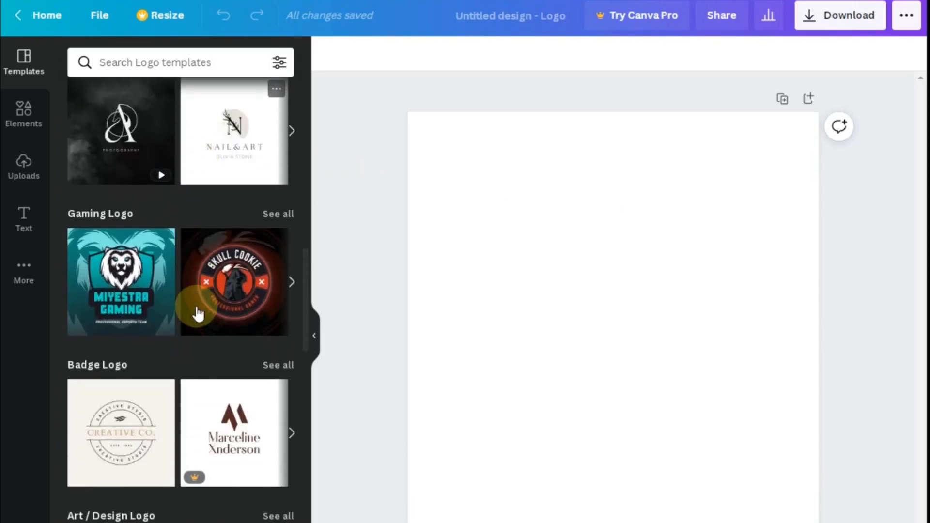
pyautogui.scroll(3, 91, 270)
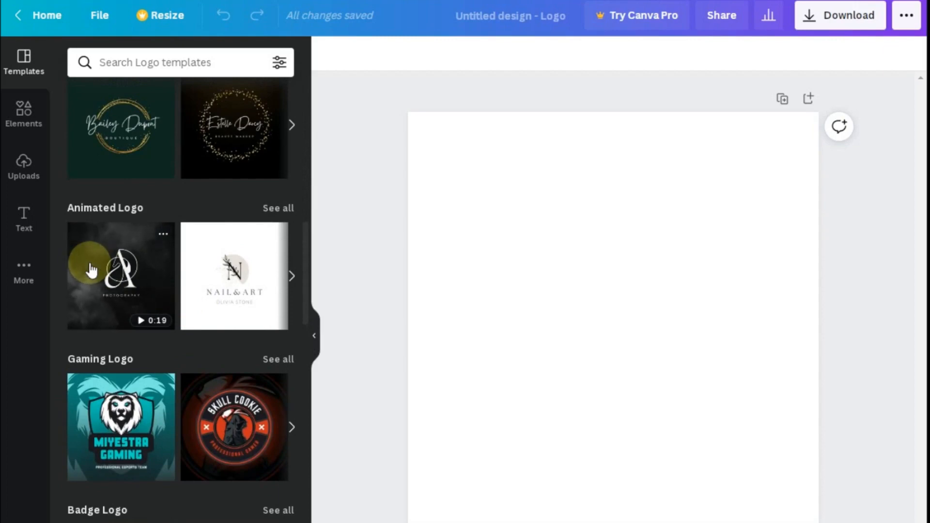
pyautogui.scroll(-2, 219, 424)
pyautogui.scroll(8, 220, 423)
pyautogui.scroll(6, 220, 425)
pyautogui.scroll(2, 209, 339)
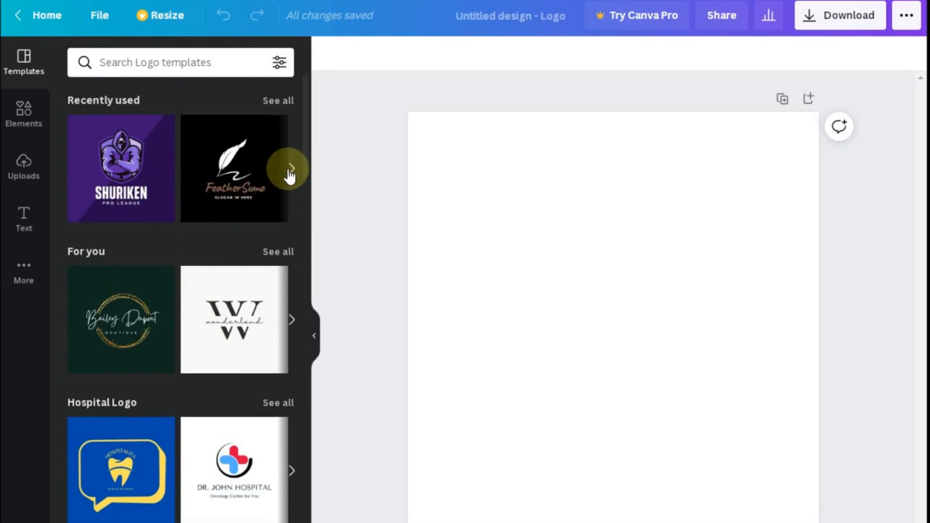
pyautogui.scroll(-2, 150, 335)
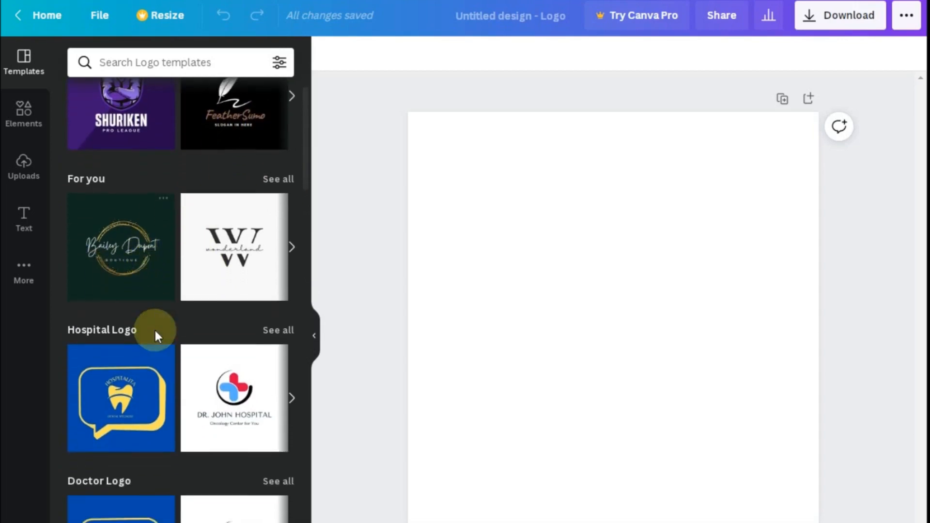
pyautogui.scroll(1, 156, 333)
# - Examine the Gaming Logo templates, including the one marked as Pro
pyautogui.scroll(-10, 160, 337)
pyautogui.click(293, 283)
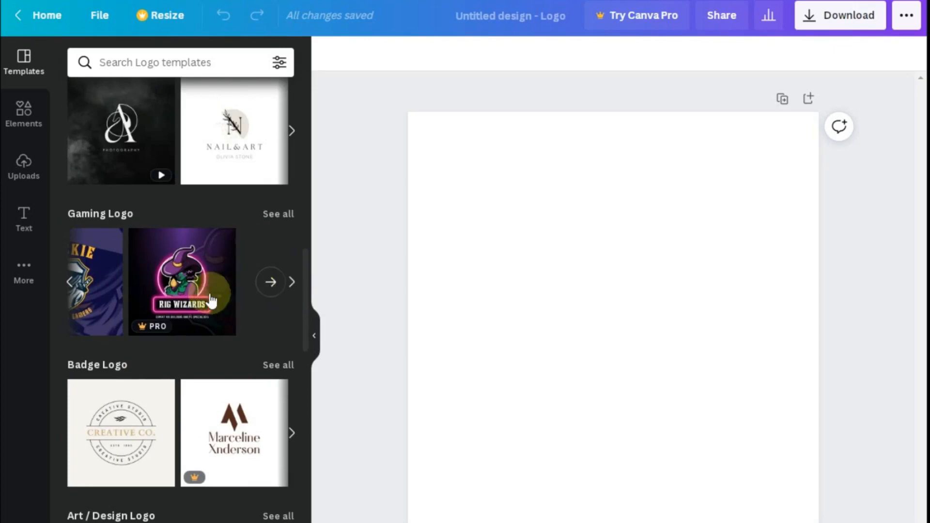
pyautogui.click(71, 283)
pyautogui.click(70, 283)
pyautogui.click(297, 285)
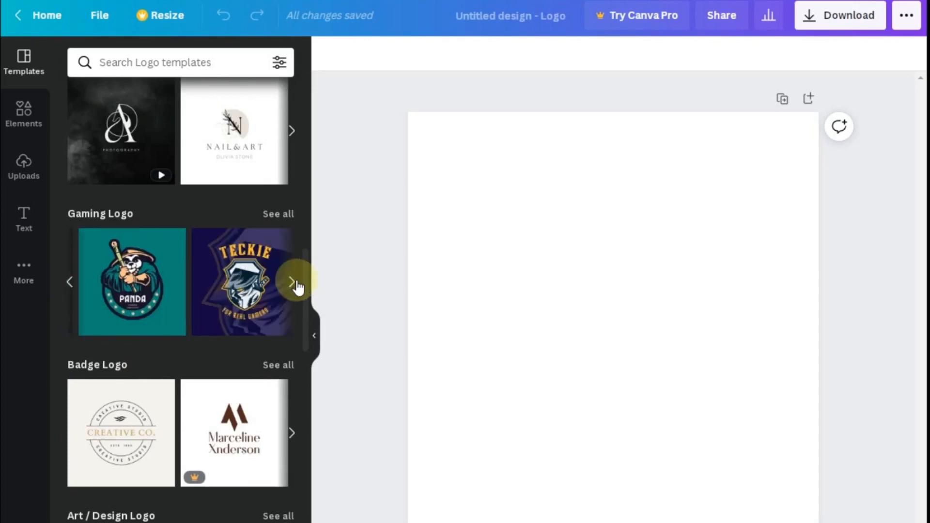
pyautogui.click(296, 284)
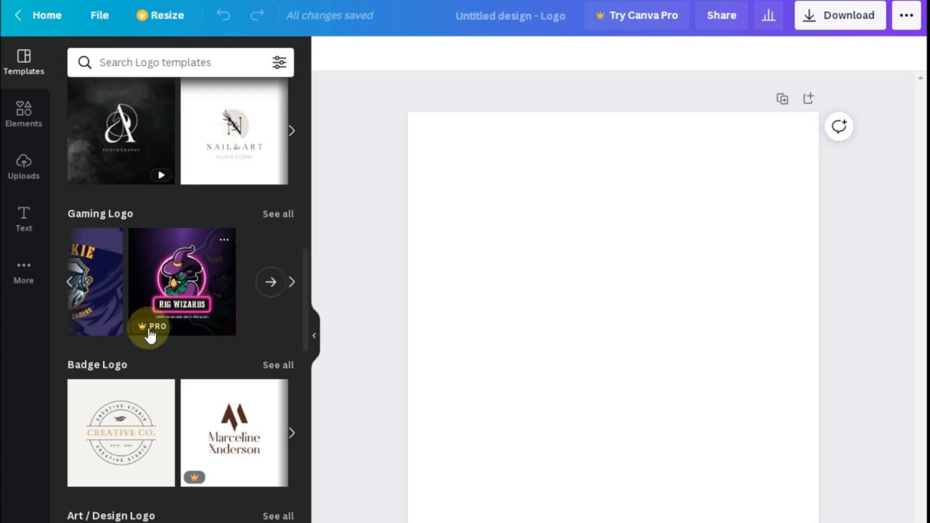
# - Look through the Badge, Art / Design, Fashion, Band and Computer Logo templates
pyautogui.scroll(-5, 184, 327)
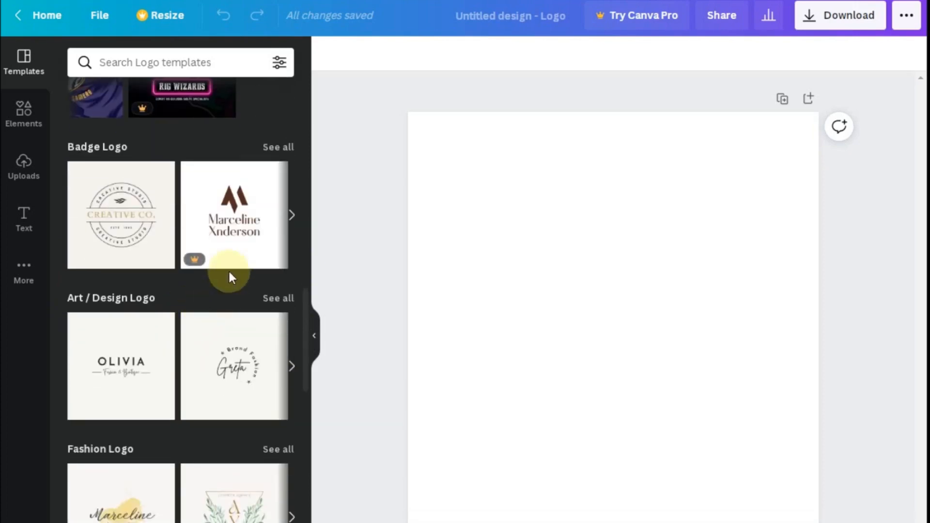
pyautogui.scroll(-8, 223, 276)
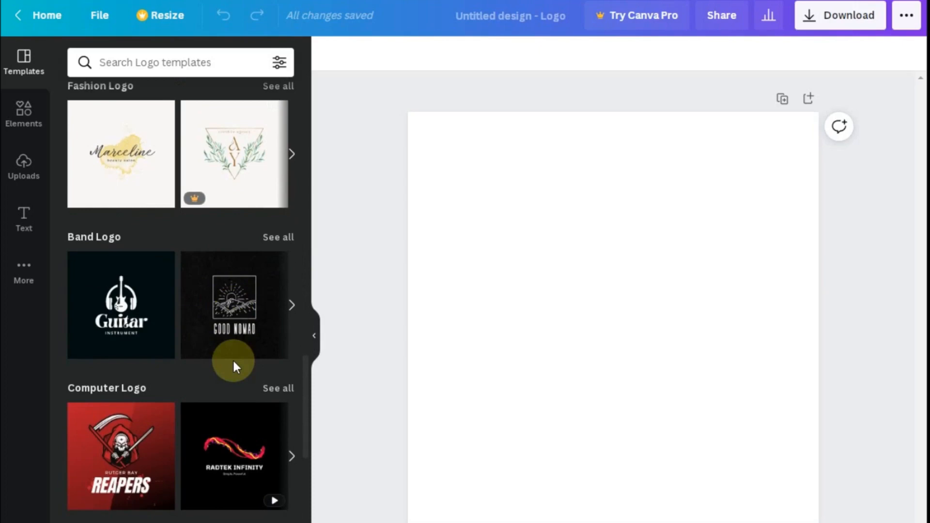
pyautogui.scroll(-2, 234, 373)
pyautogui.scroll(7, 278, 385)
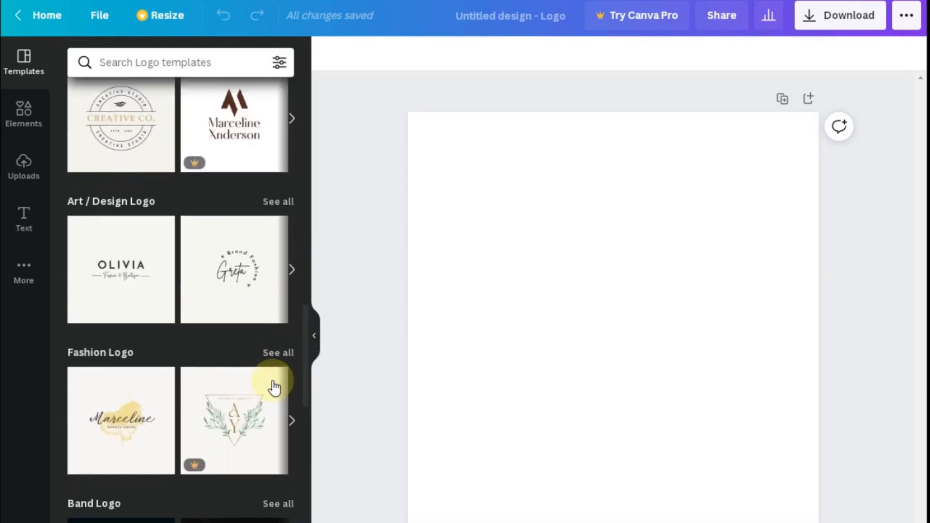
pyautogui.scroll(-4, 274, 386)
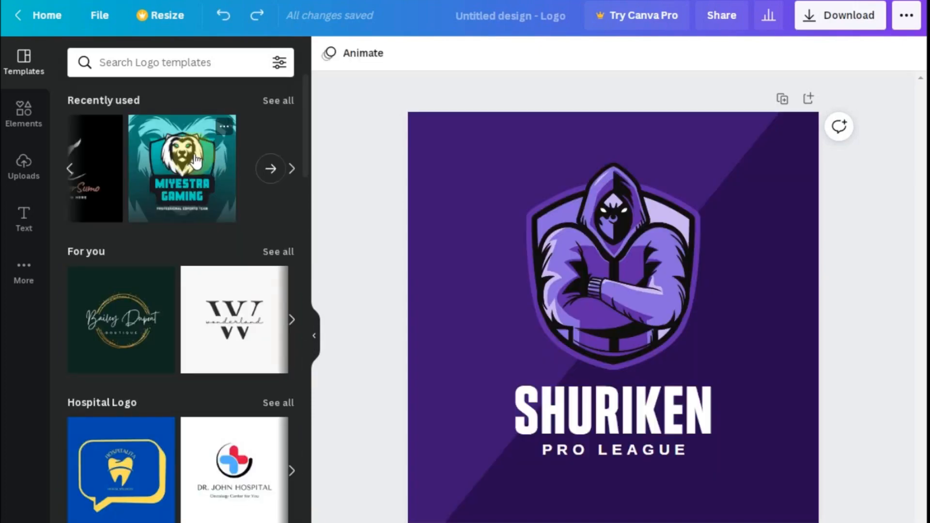
# - Apply the recently used Miyestra Gaming template and nudge its white lion head slightly to the left
pyautogui.click(196, 158)
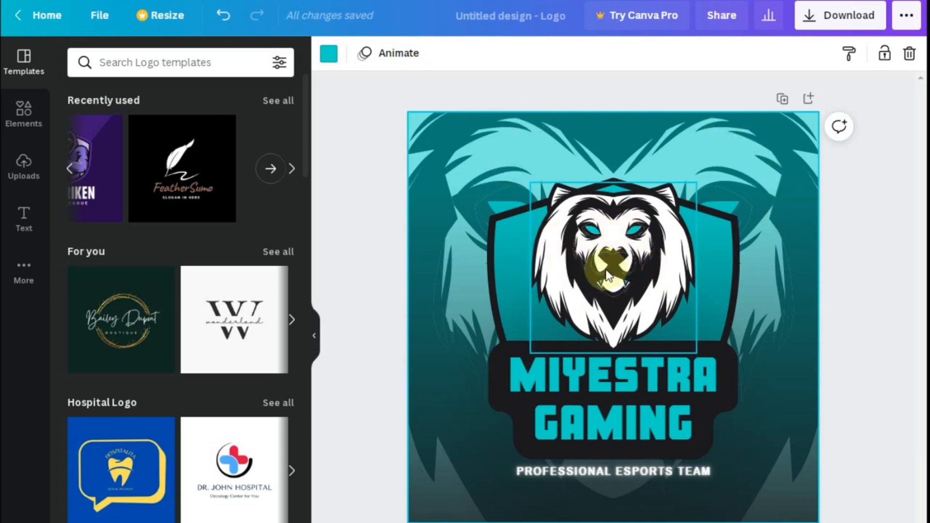
pyautogui.moveTo(618, 247)
pyautogui.mouseDown()
pyautogui.moveTo(608, 243)
pyautogui.moveTo(619, 246)
pyautogui.mouseUp()
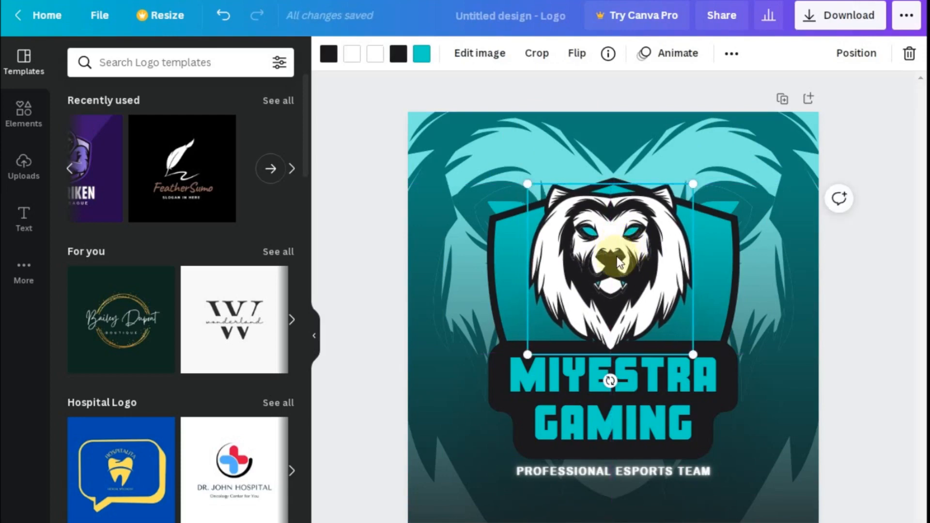
# - Try deleting the white lion head from the shield, then undo the deletion
pyautogui.doubleClick(618, 251)
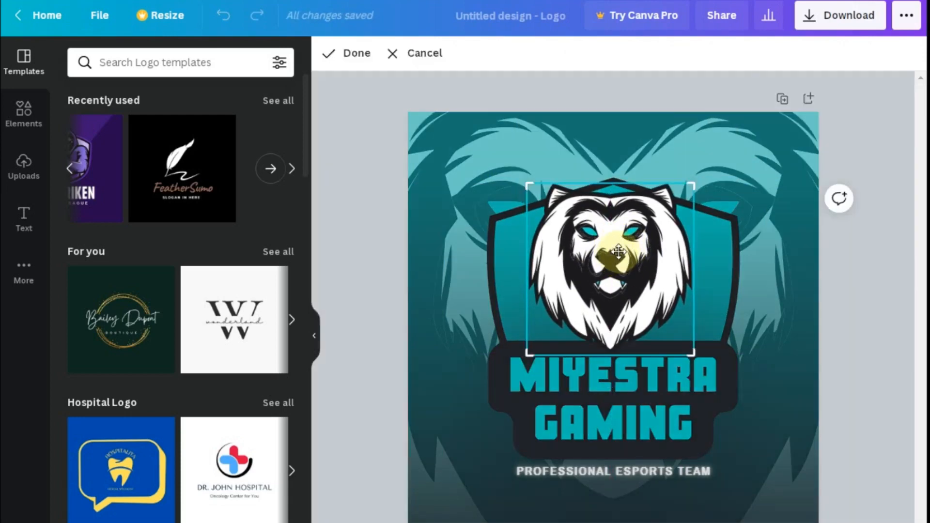
pyautogui.doubleClick(616, 251)
pyautogui.doubleClick(616, 251)
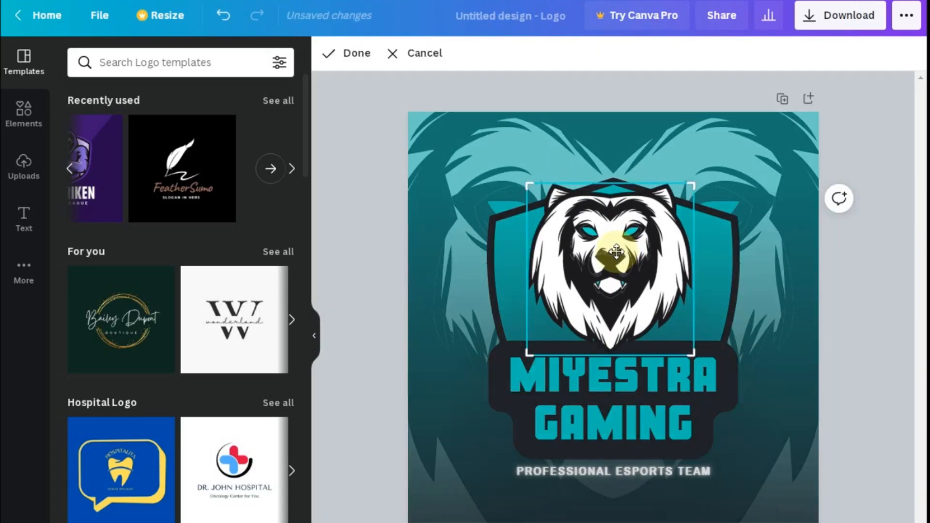
pyautogui.press('Delete')
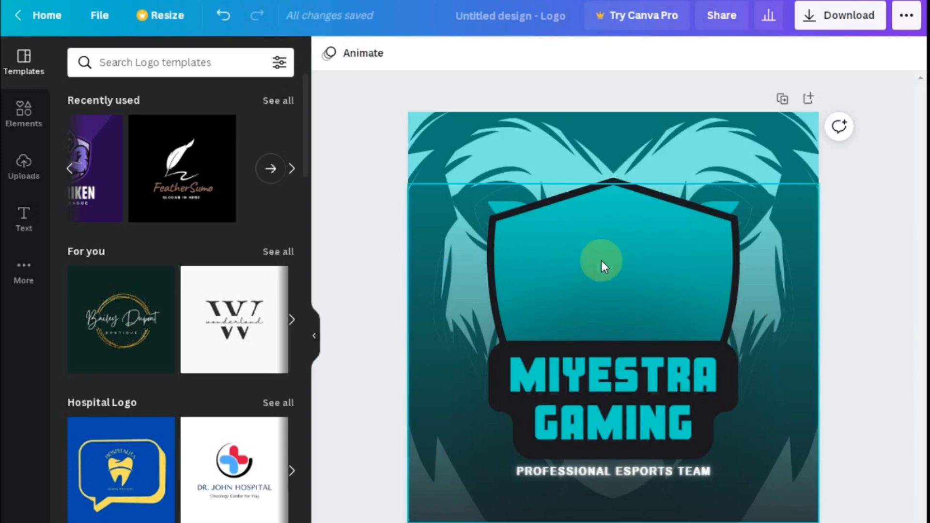
pyautogui.hotkey('ctrl', 'z')
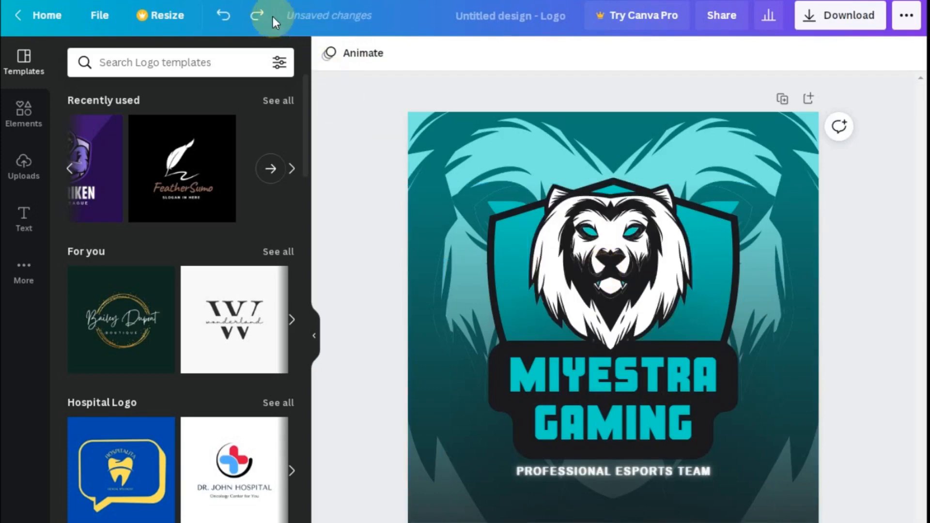
pyautogui.click(257, 15)
pyautogui.click(228, 15)
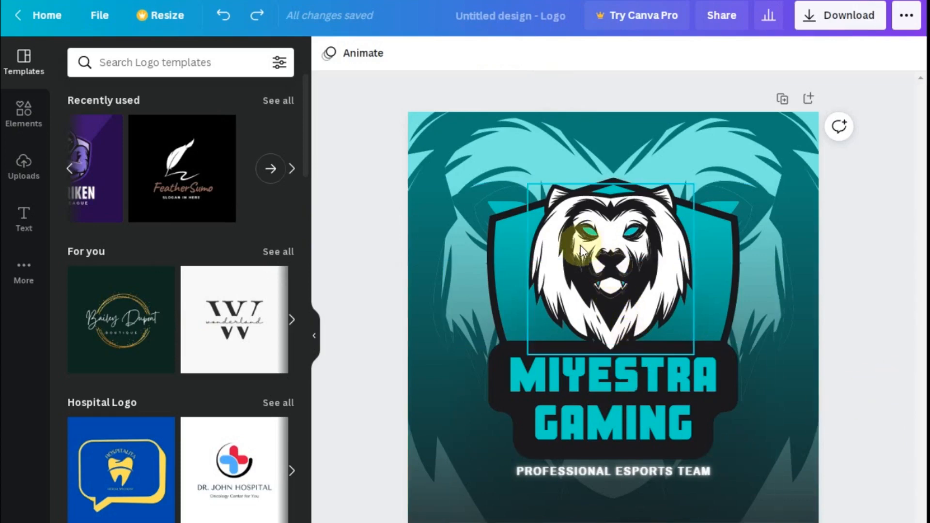
# - Delete the large faded lion artwork behind the shield
pyautogui.click(467, 151)
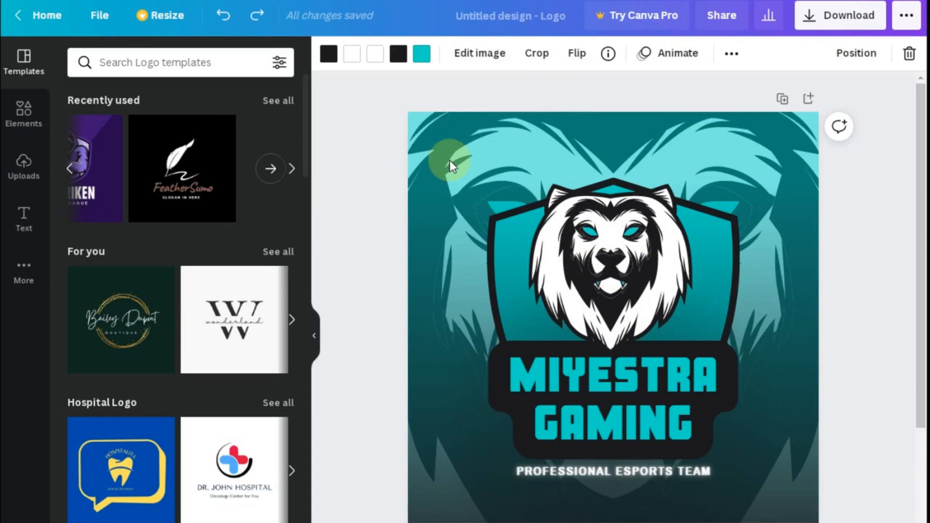
pyautogui.doubleClick(449, 161)
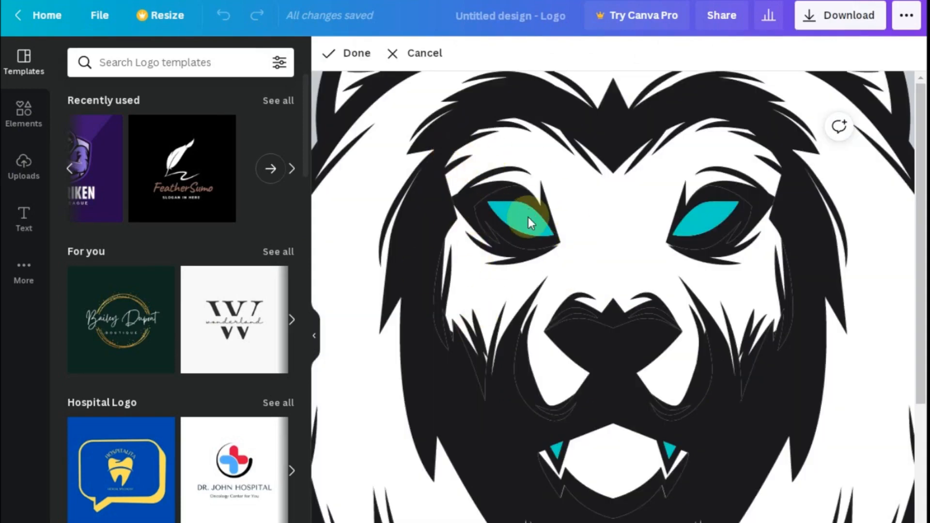
pyautogui.press('Escape')
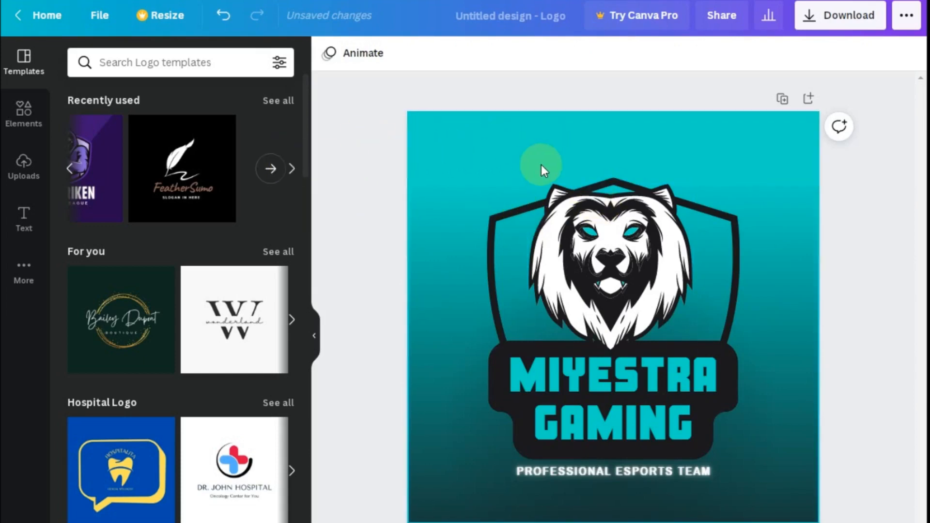
# - Look through the uploaded images and add the YouTube logo to the design
pyautogui.click(23, 163)
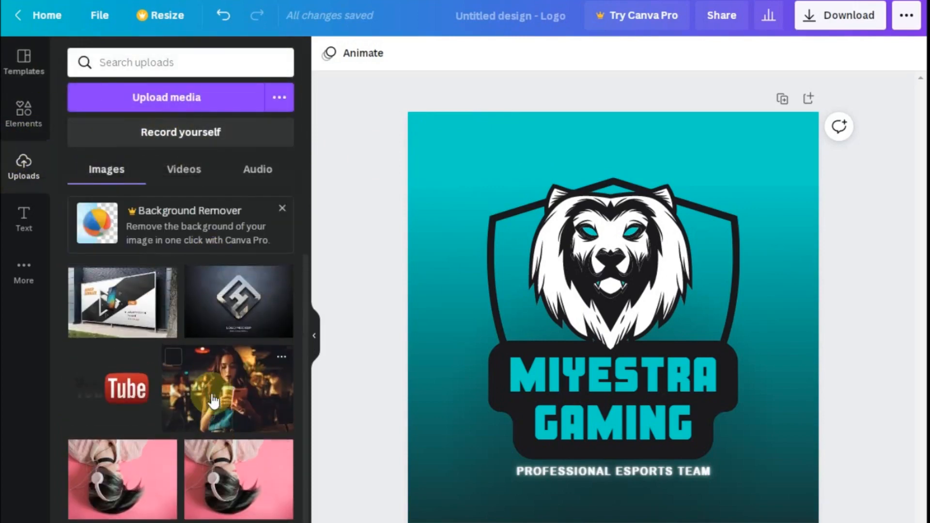
pyautogui.scroll(-3, 199, 334)
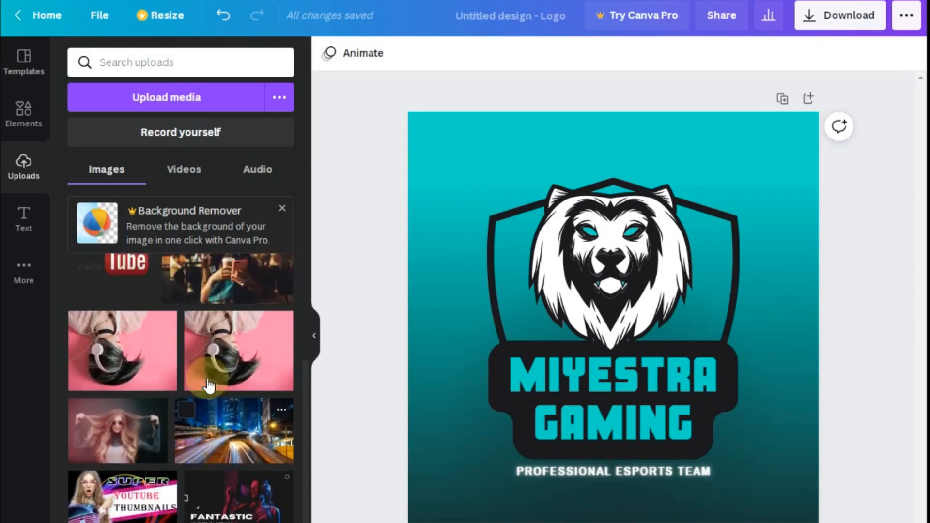
pyautogui.scroll(3, 208, 385)
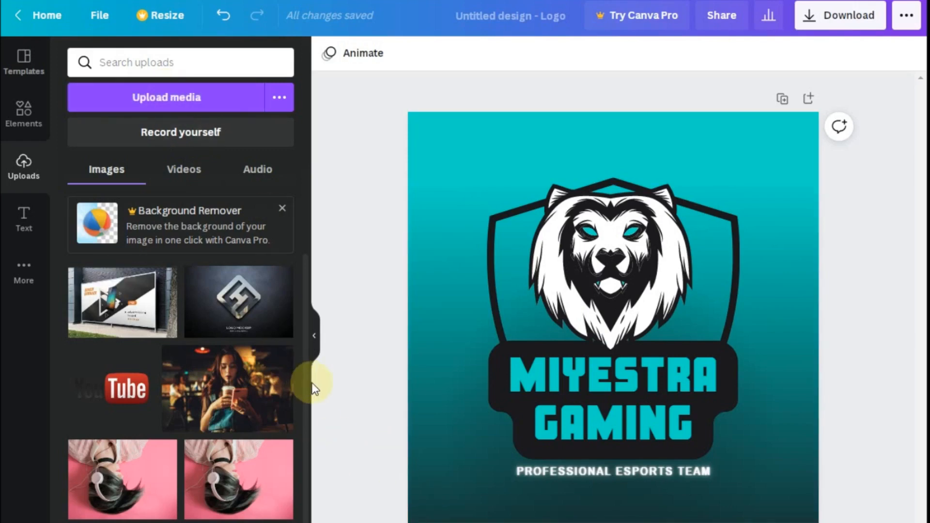
pyautogui.scroll(-3, 235, 389)
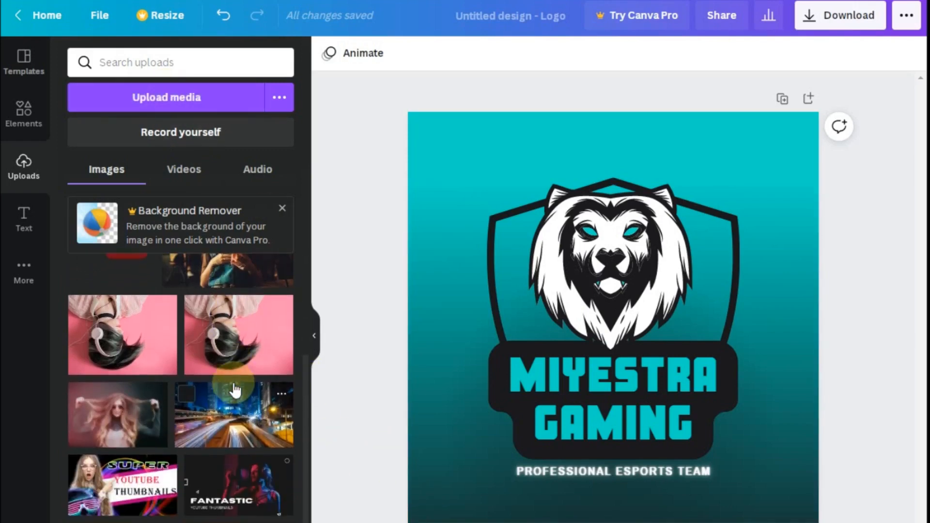
pyautogui.scroll(3, 235, 389)
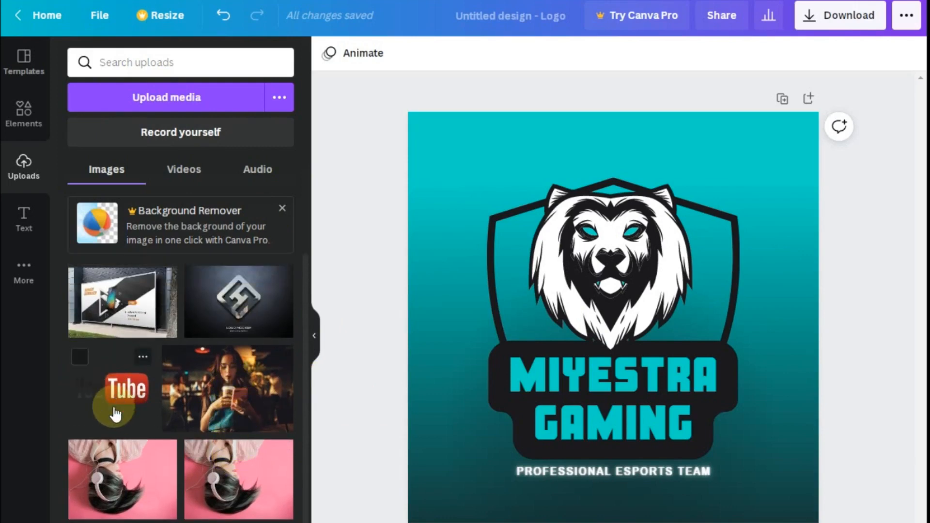
pyautogui.click(119, 393)
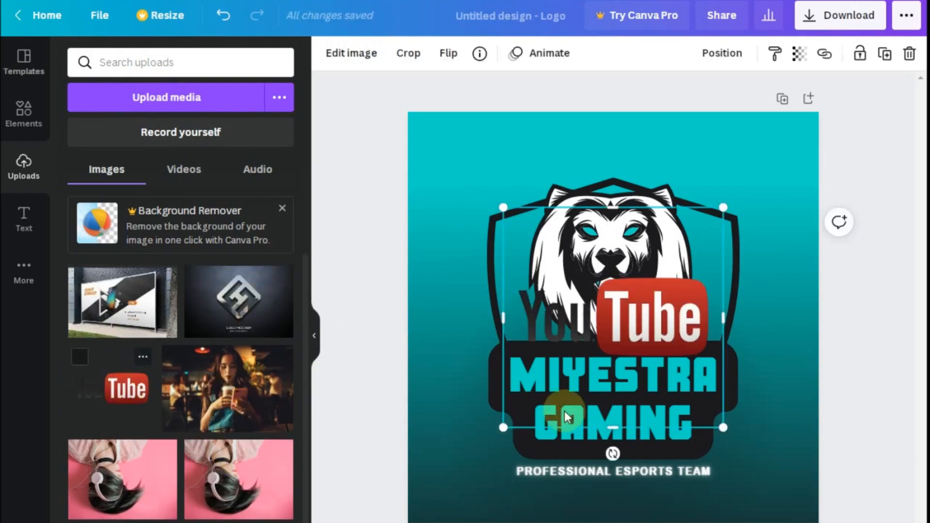
# - Enlarge the YouTube logo to nearly the full canvas width and place it over the lion and shield
pyautogui.moveTo(636, 239); pyautogui.dragTo(677, 283)
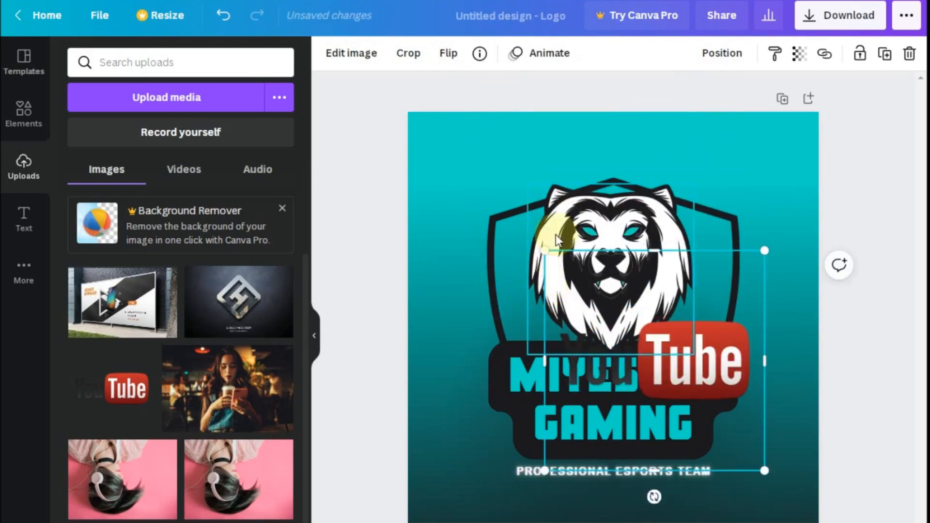
pyautogui.moveTo(544, 251); pyautogui.dragTo(365, 42)
pyautogui.moveTo(610, 248); pyautogui.dragTo(671, 250)
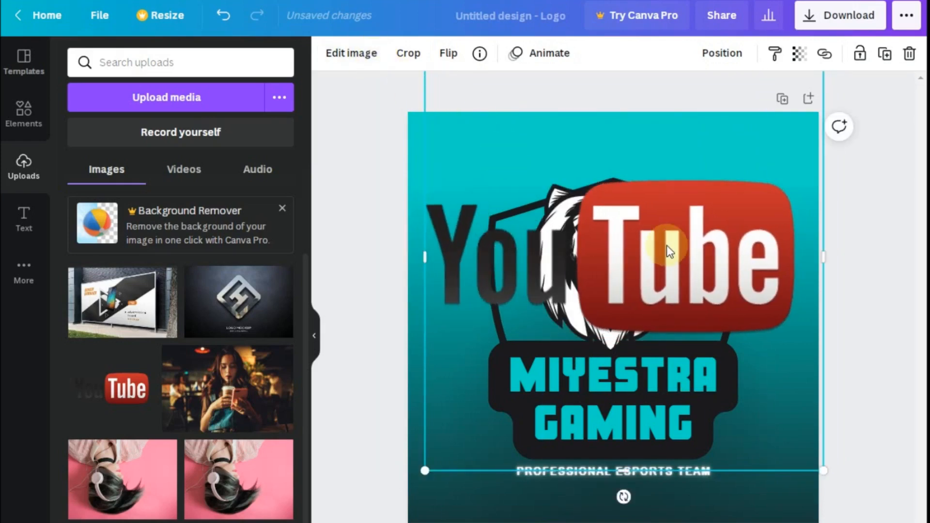
# - Send the YouTube logo backward in the layer order until it lies behind the lion head
pyautogui.rightClick(666, 245)
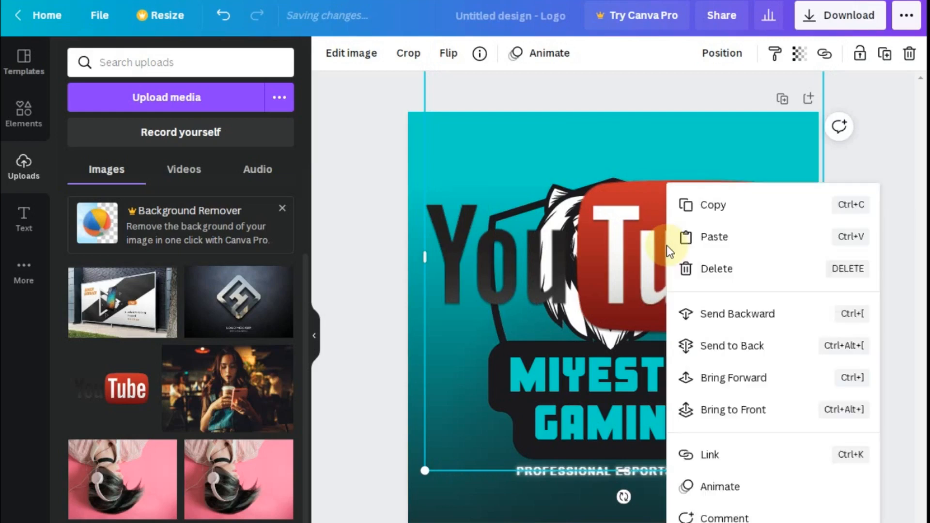
pyautogui.click(725, 319)
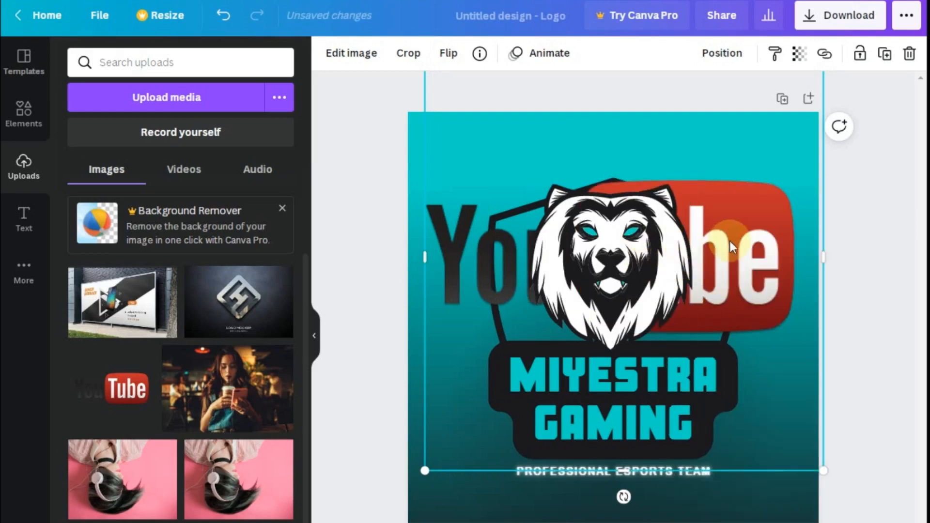
pyautogui.rightClick(730, 241)
pyautogui.rightClick(766, 241)
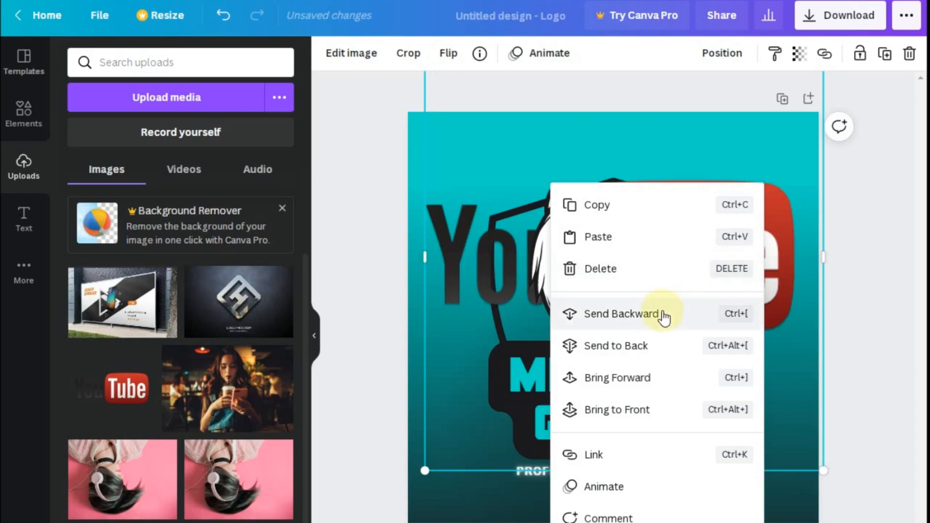
pyautogui.click(663, 312)
pyautogui.rightClick(764, 220)
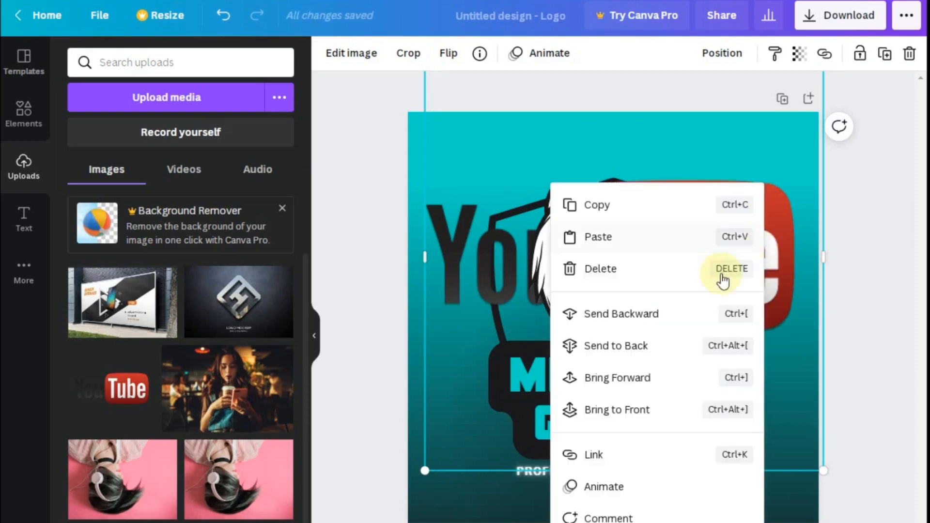
pyautogui.click(681, 314)
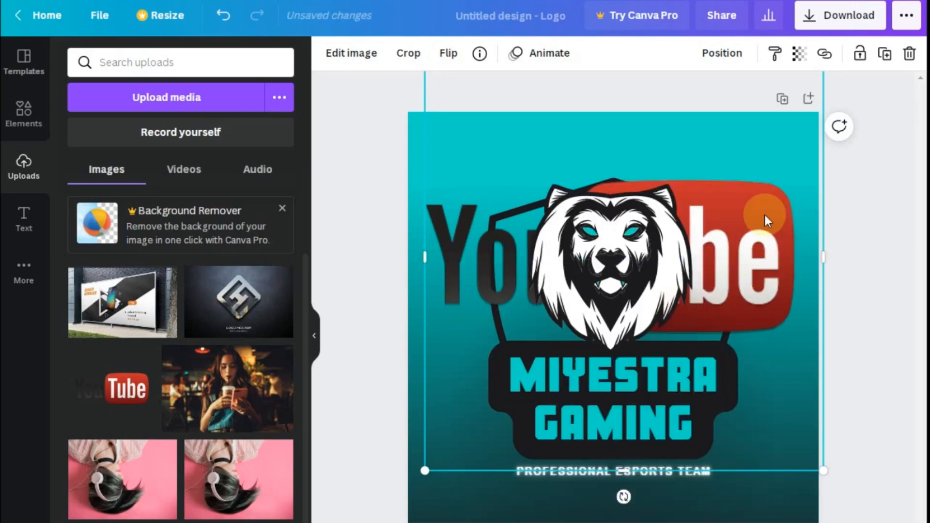
# - Shift the YouTube logo slightly to the right inside its crop frame
pyautogui.doubleClick(775, 216)
pyautogui.rightClick(778, 216)
pyautogui.click(699, 312)
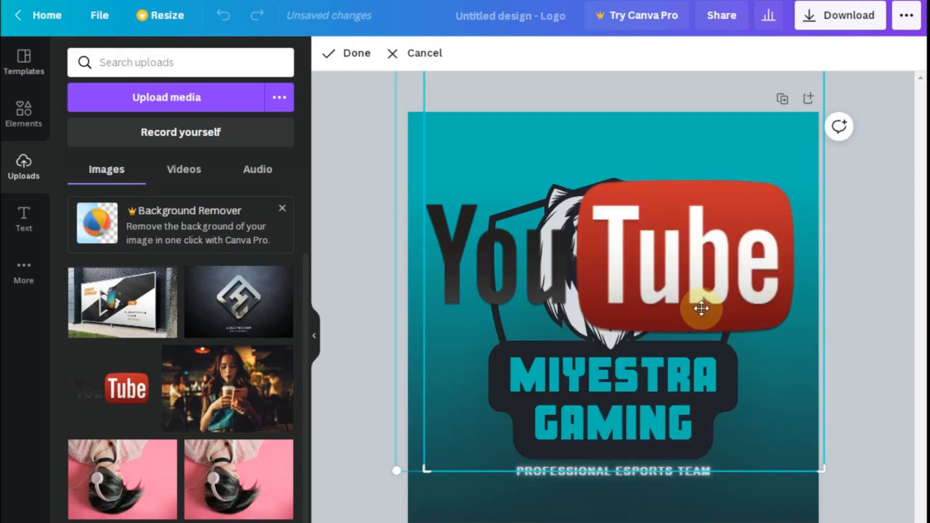
pyautogui.moveTo(759, 234); pyautogui.dragTo(716, 267)
pyautogui.click(390, 304)
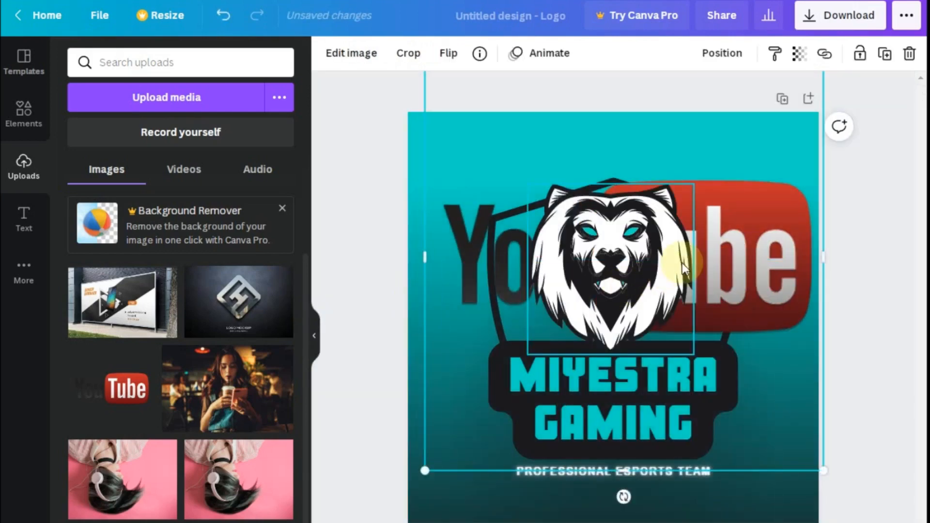
# - Send the dark gradient overlay backward and move the YouTube logo up behind the top of the lion head
pyautogui.rightClick(757, 249)
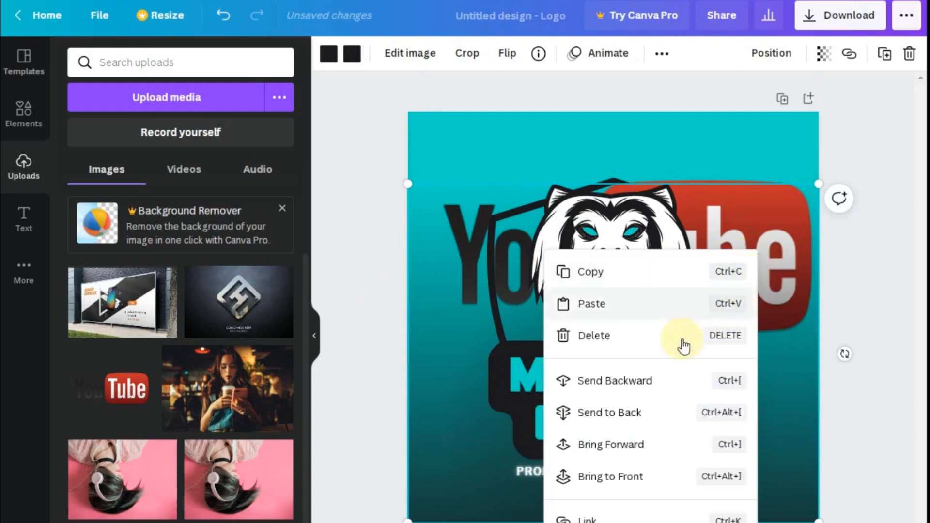
pyautogui.click(606, 378)
pyautogui.moveTo(746, 238); pyautogui.dragTo(753, 141)
pyautogui.moveTo(499, 237); pyautogui.dragTo(500, 348)
pyautogui.moveTo(472, 218); pyautogui.dragTo(478, 151)
# - Lower the YouTube logo slightly so it sits closer behind the lion head
pyautogui.click(592, 270)
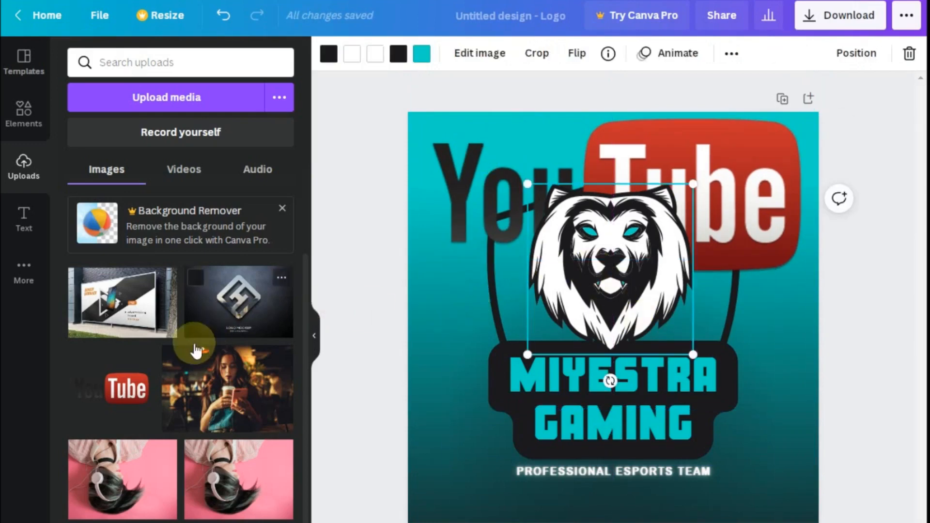
pyautogui.scroll(-4, 191, 358)
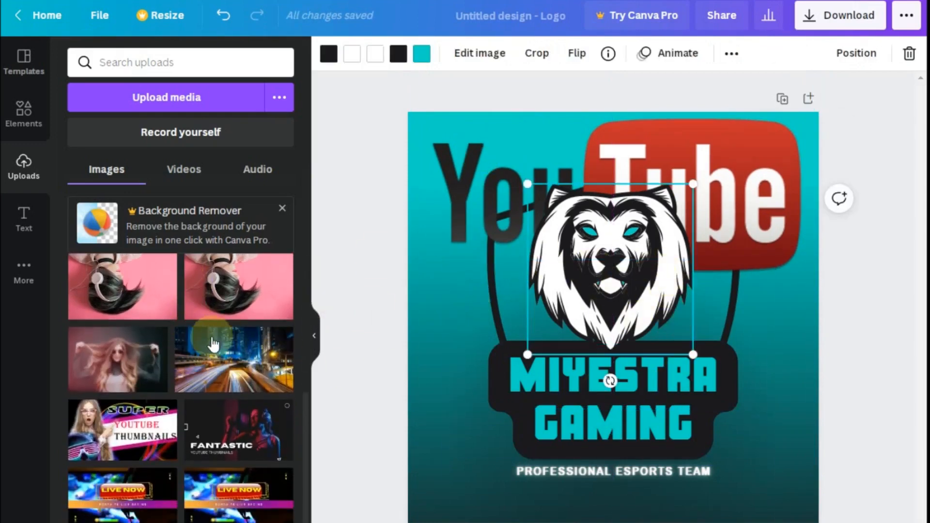
pyautogui.click(740, 165)
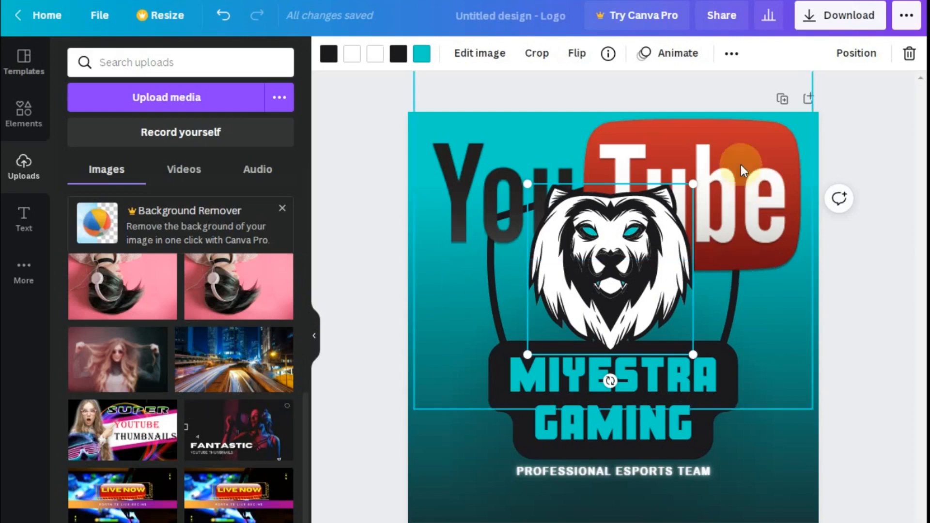
pyautogui.moveTo(742, 162); pyautogui.dragTo(741, 189)
pyautogui.click(434, 370)
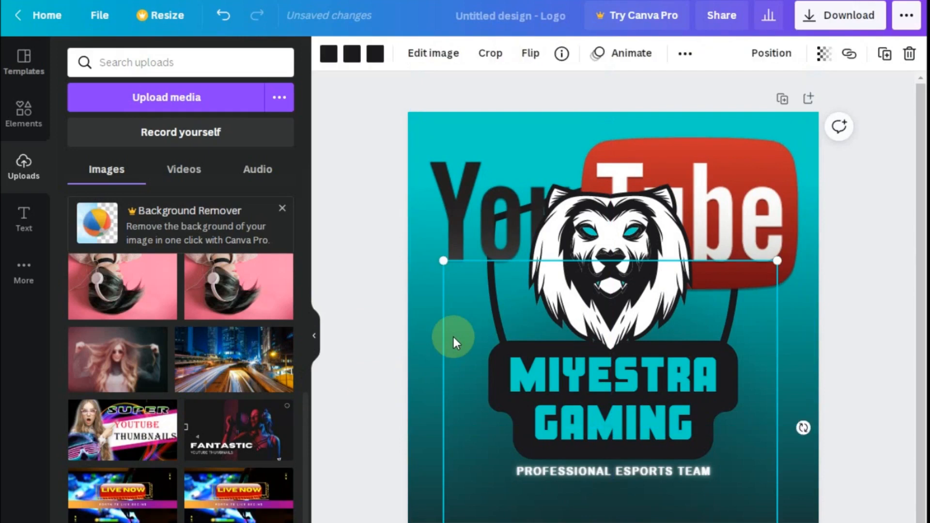
pyautogui.click(495, 226)
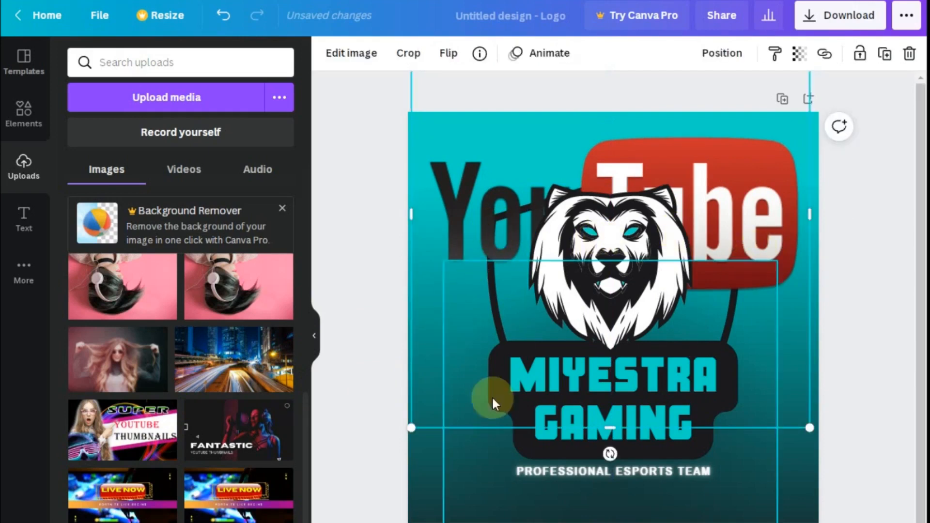
pyautogui.scroll(3, 249, 424)
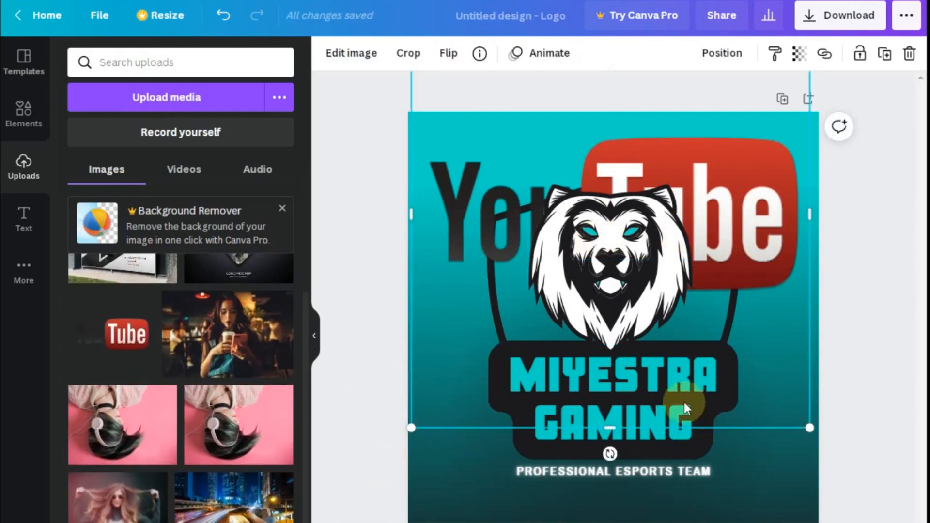
# - Replace the MIYESTRA GAMING title text below the lion head with SHANE GAMING
pyautogui.click(627, 370)
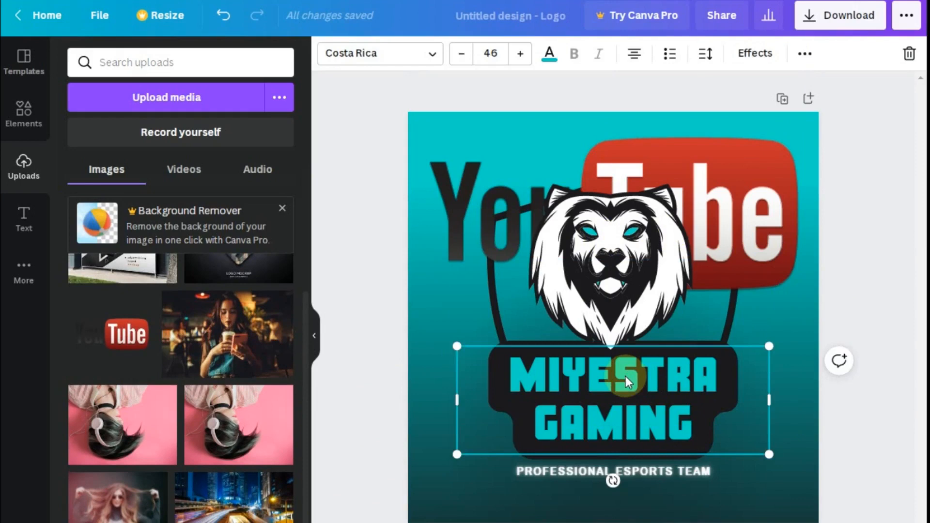
pyautogui.click(623, 375)
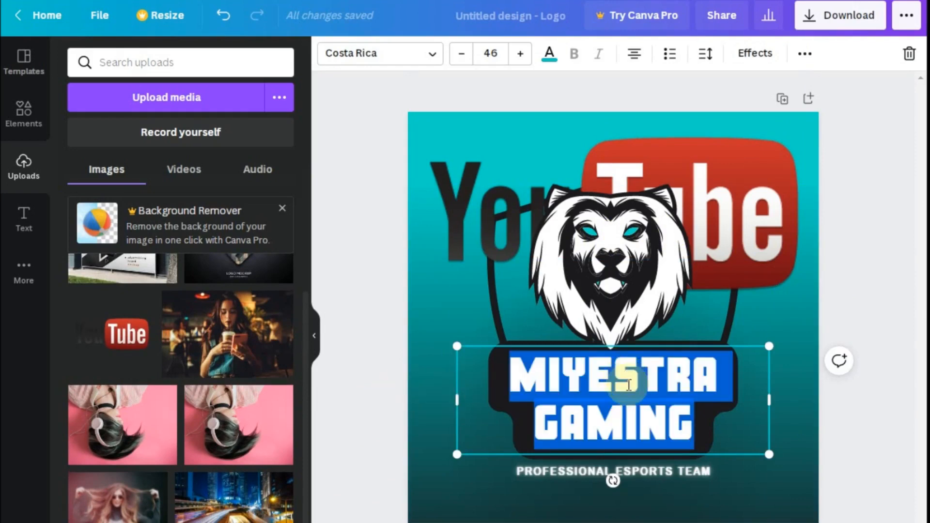
pyautogui.doubleClick(627, 382)
pyautogui.click(672, 430)
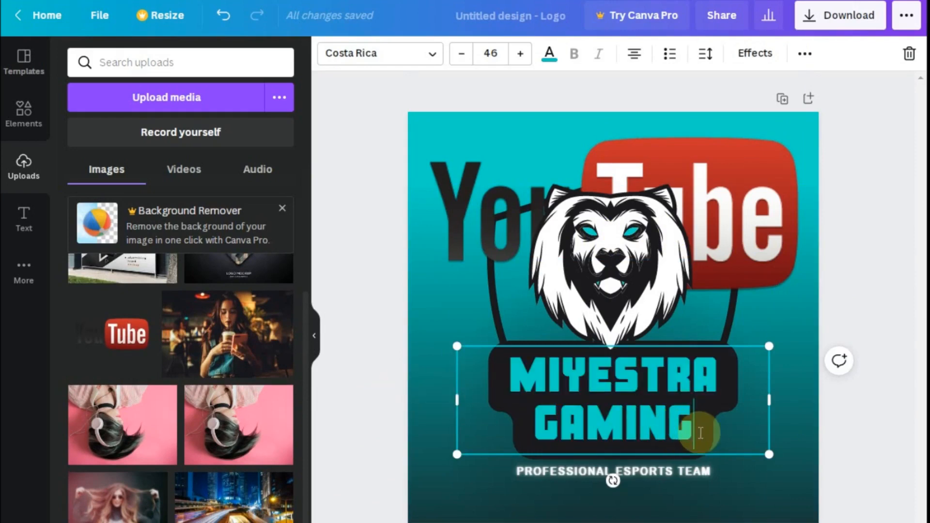
pyautogui.moveTo(693, 428); pyautogui.dragTo(517, 388)
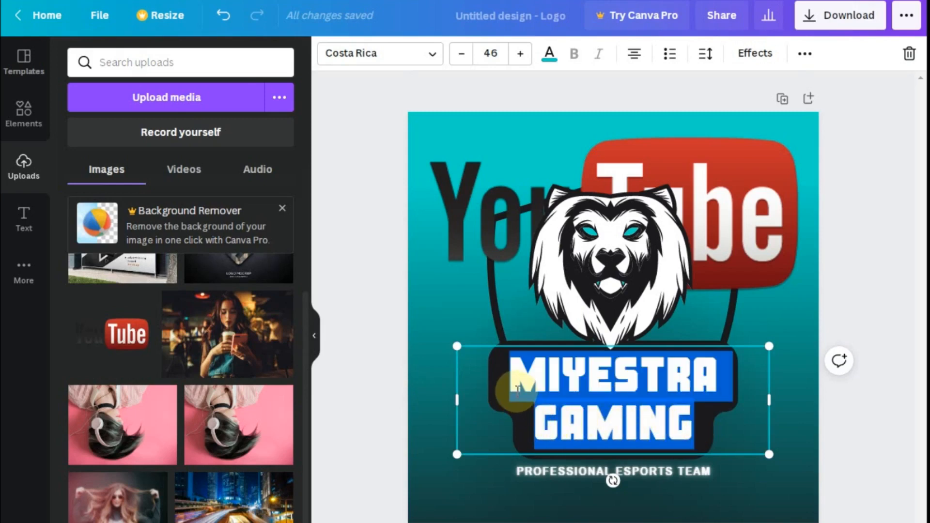
pyautogui.press('BackSpace')
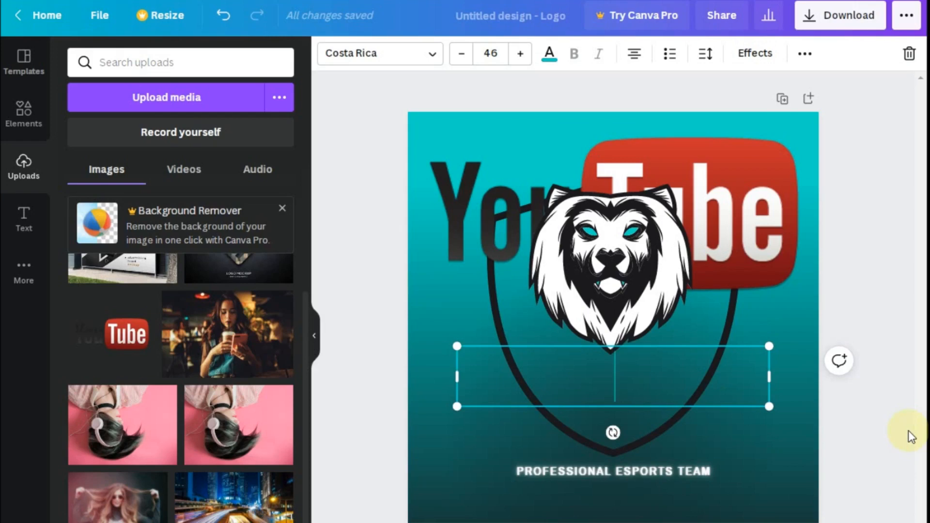
pyautogui.write('SHAN')
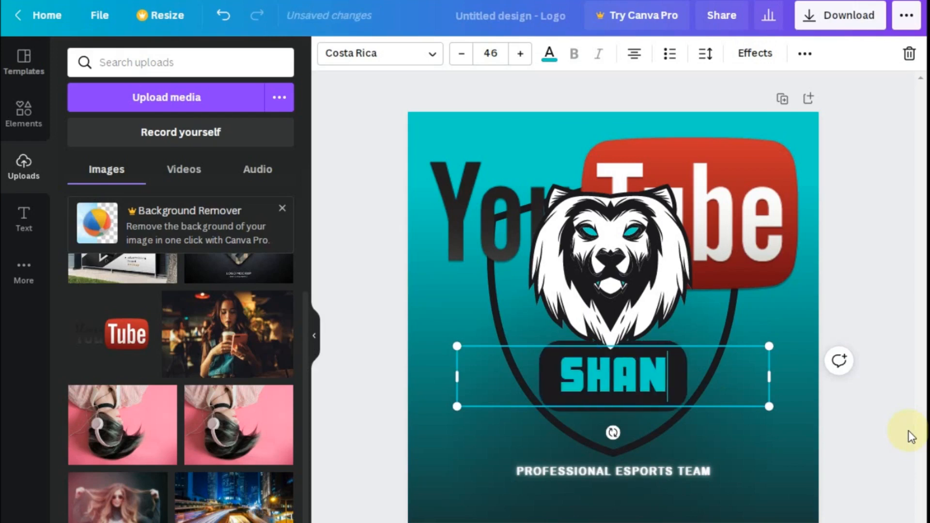
pyautogui.write('E GA')
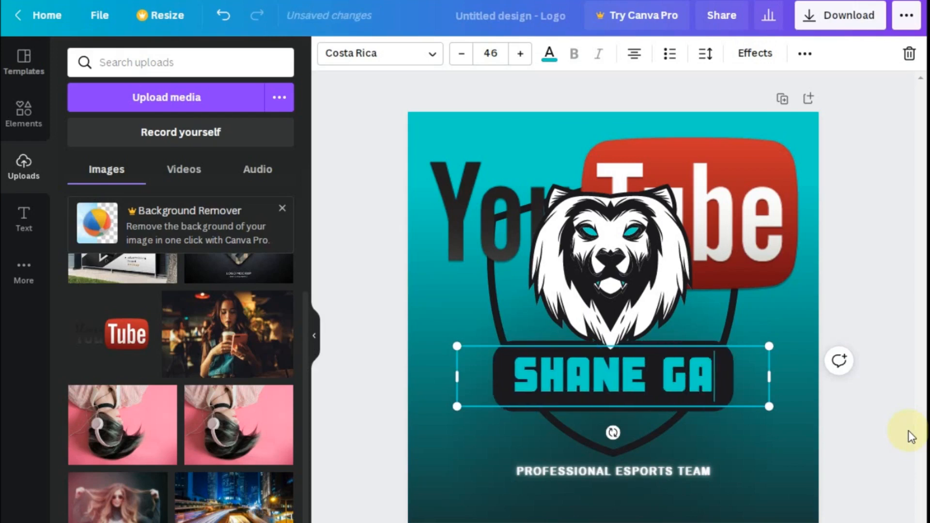
pyautogui.write('MING')
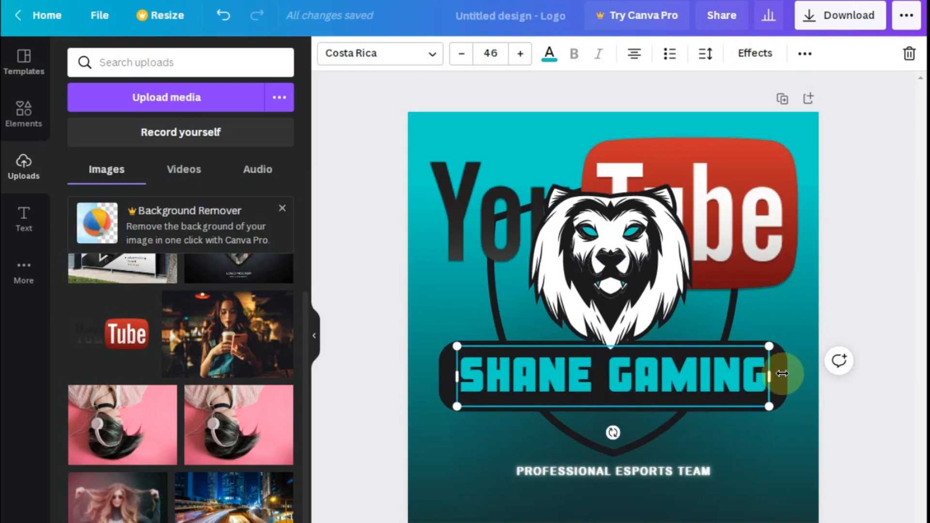
pyautogui.moveTo(750, 368); pyautogui.dragTo(455, 372)
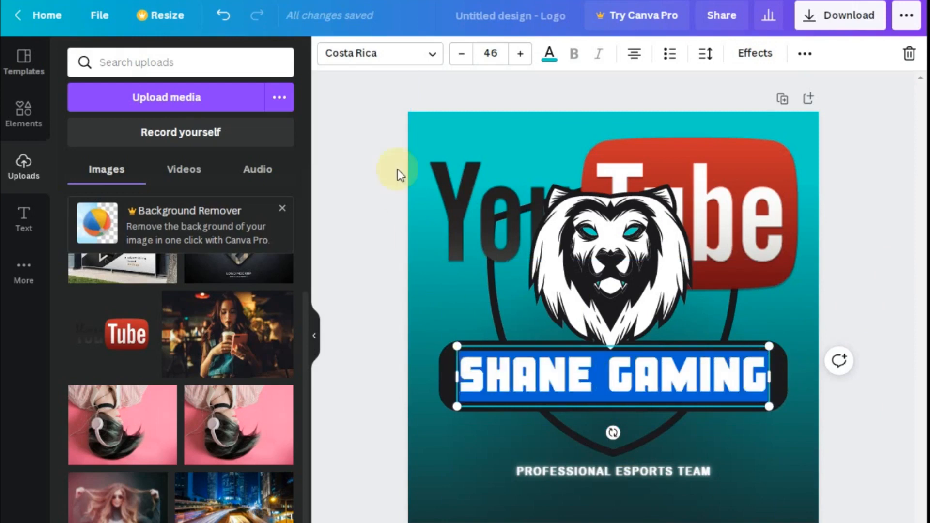
pyautogui.click(419, 57)
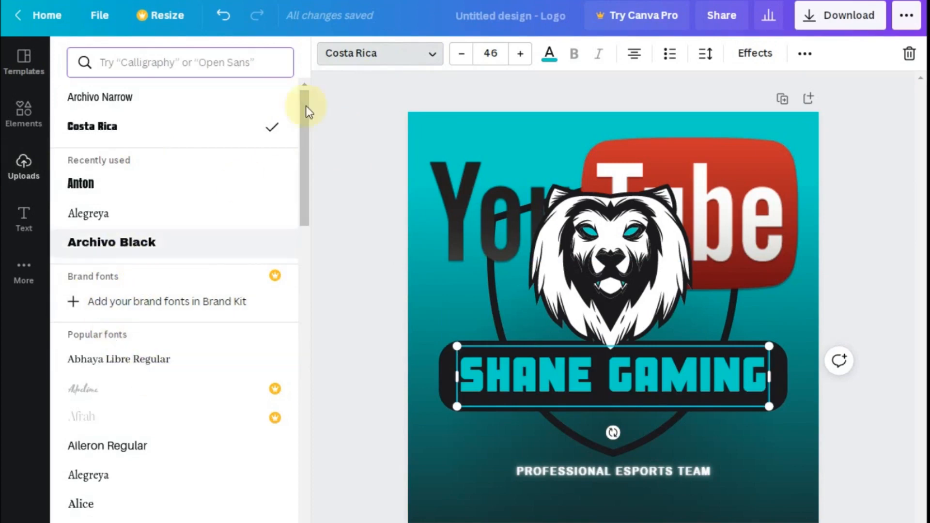
pyautogui.click(385, 55)
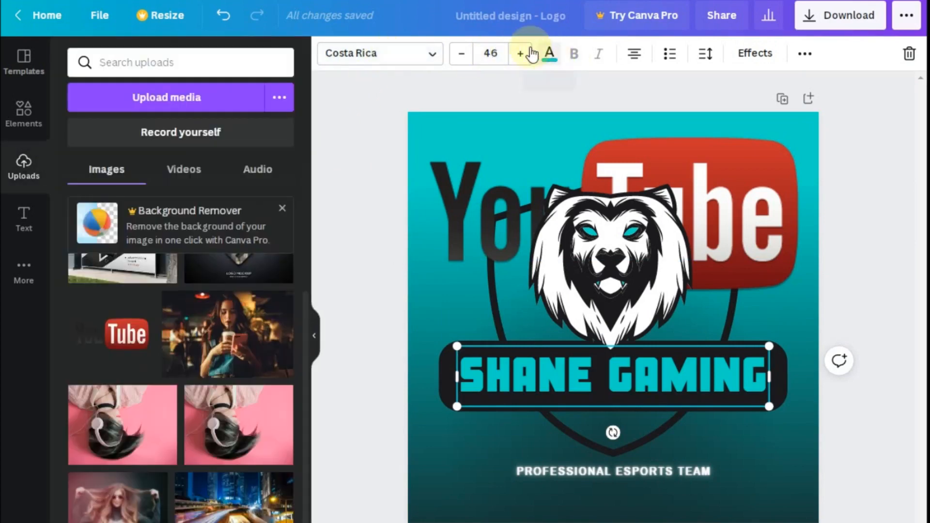
pyautogui.click(422, 272)
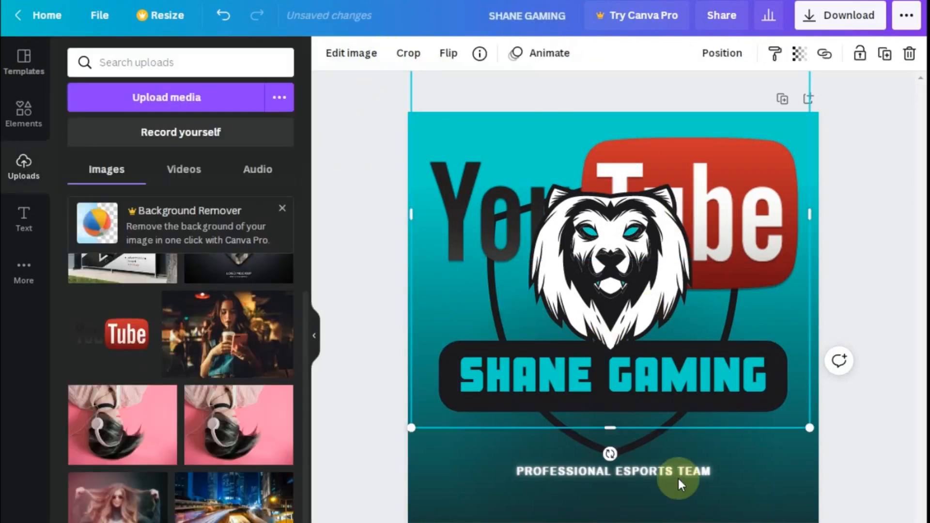
pyautogui.click(651, 476)
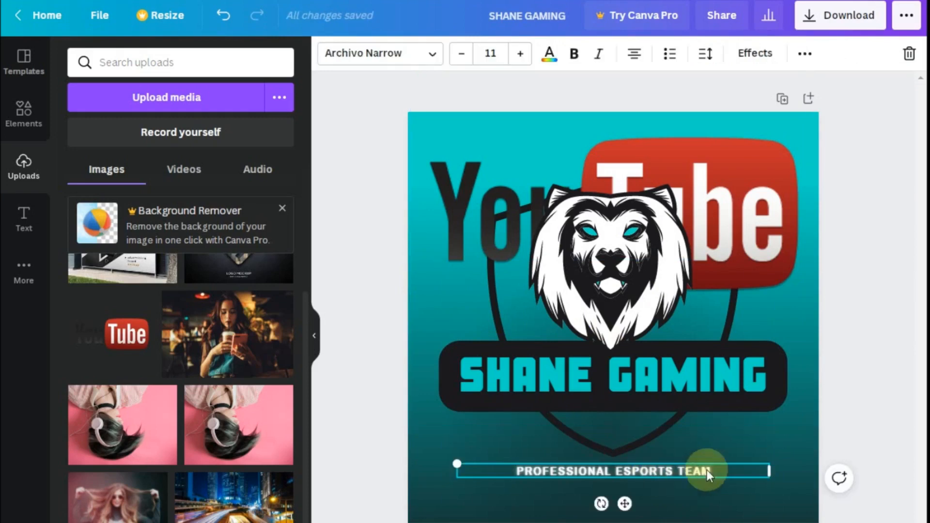
# - Try violet as the dark gradient overlay's second color and settle on the default bright red
pyautogui.click(798, 463)
pyautogui.doubleClick(797, 463)
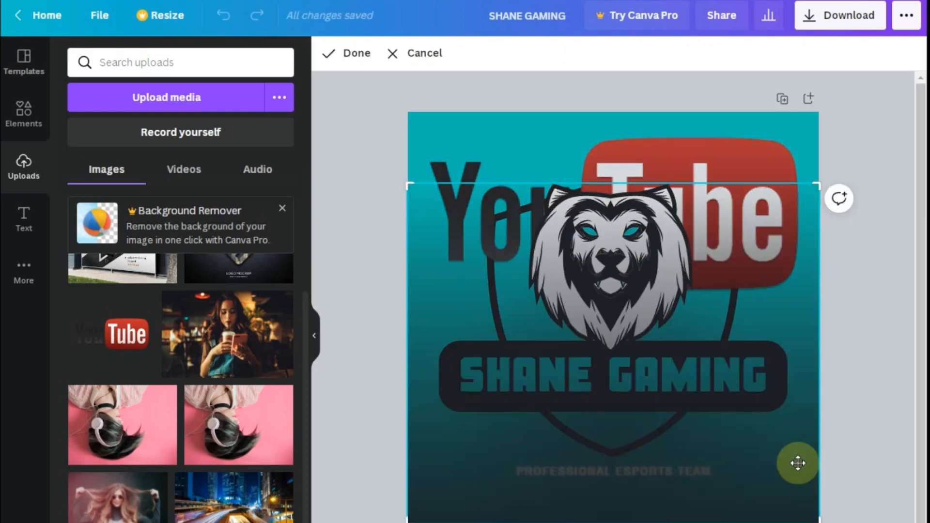
pyautogui.click(425, 124)
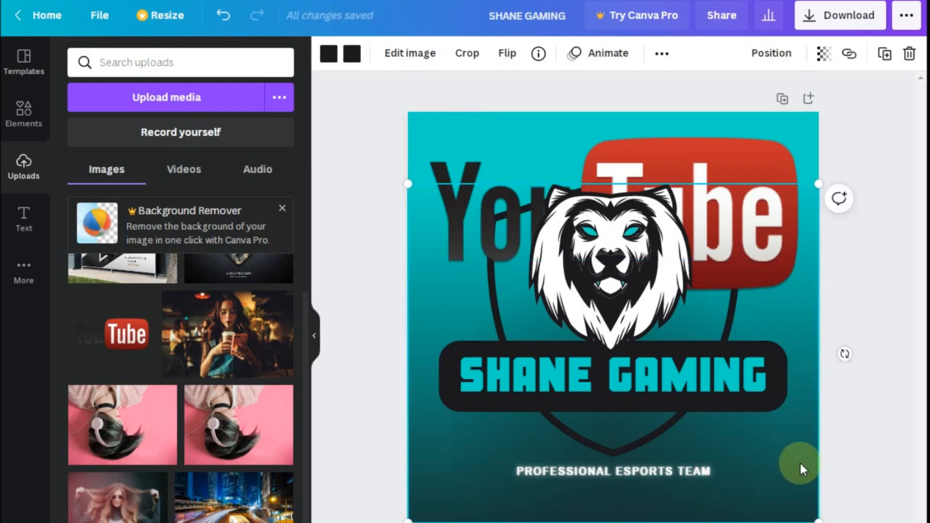
pyautogui.click(353, 54)
pyautogui.click(277, 376)
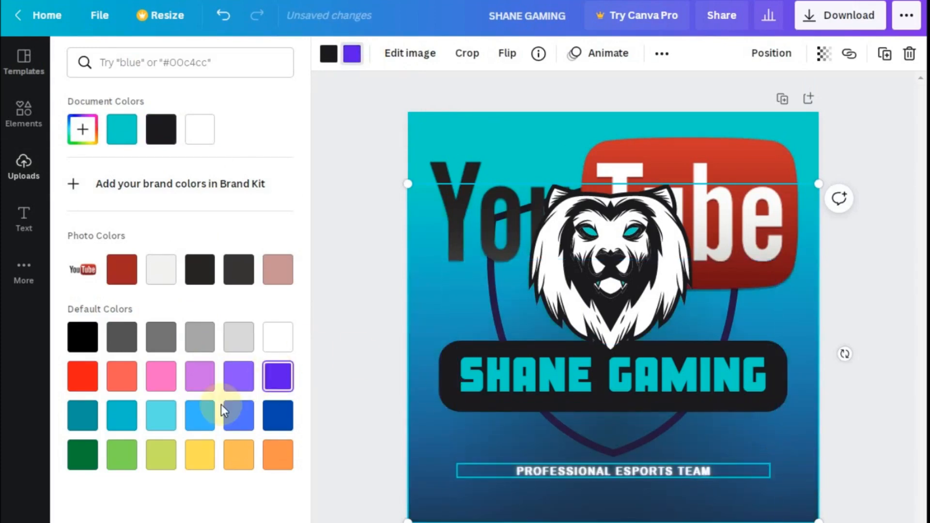
pyautogui.click(84, 386)
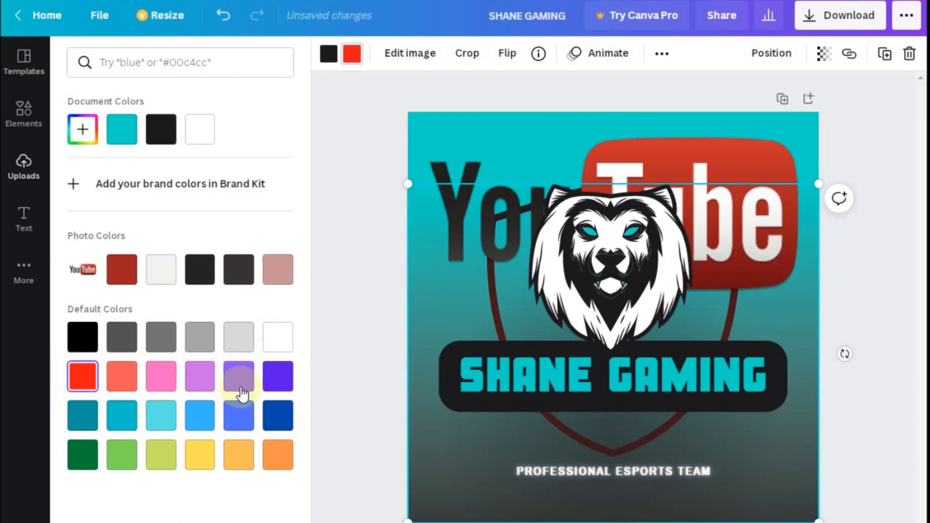
pyautogui.click(378, 223)
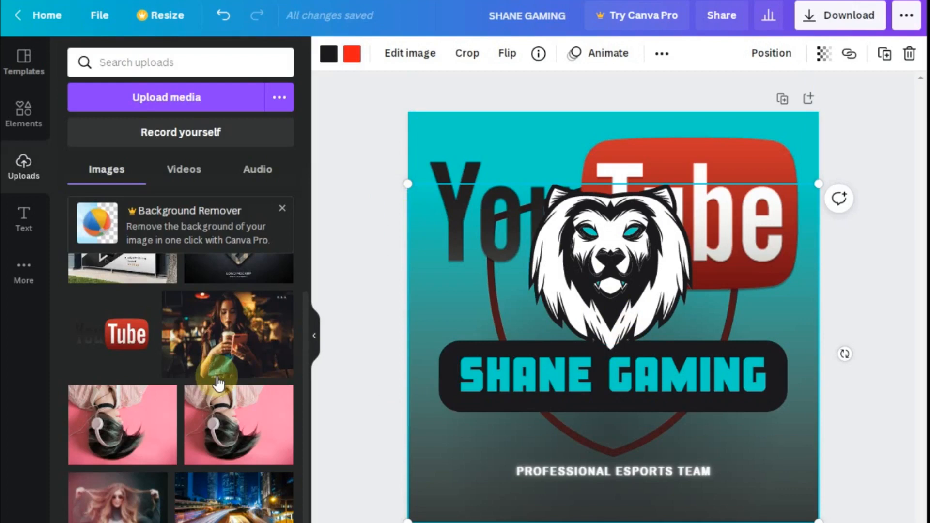
pyautogui.scroll(-2, 218, 382)
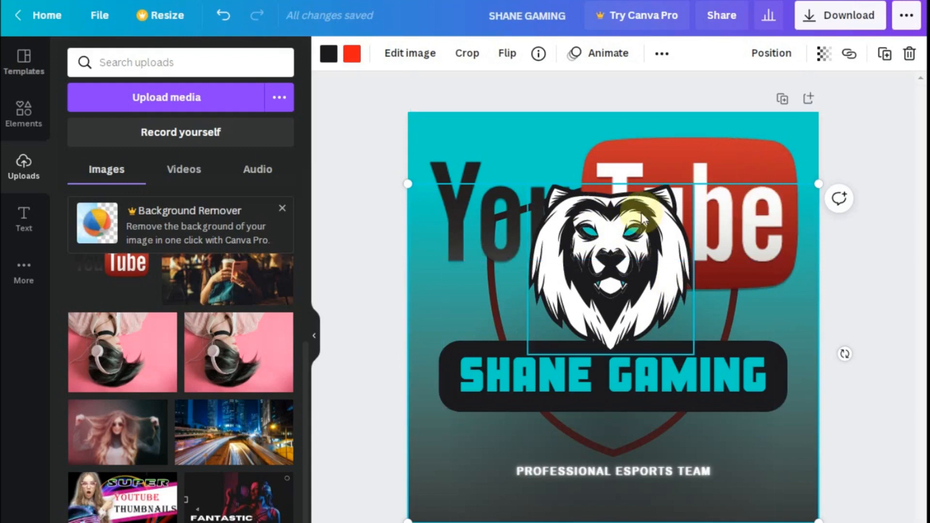
pyautogui.click(339, 130)
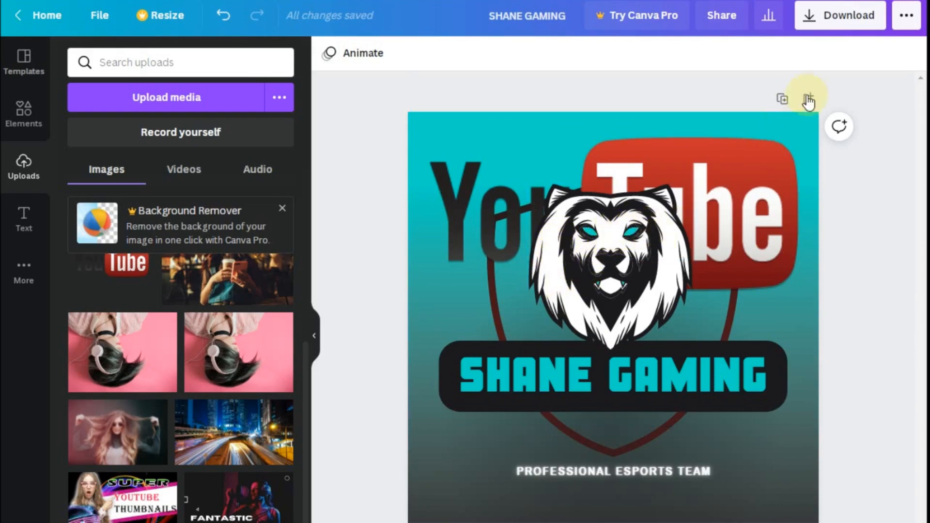
# - Download the finished logo with PNG as the file type
pyautogui.click(832, 30)
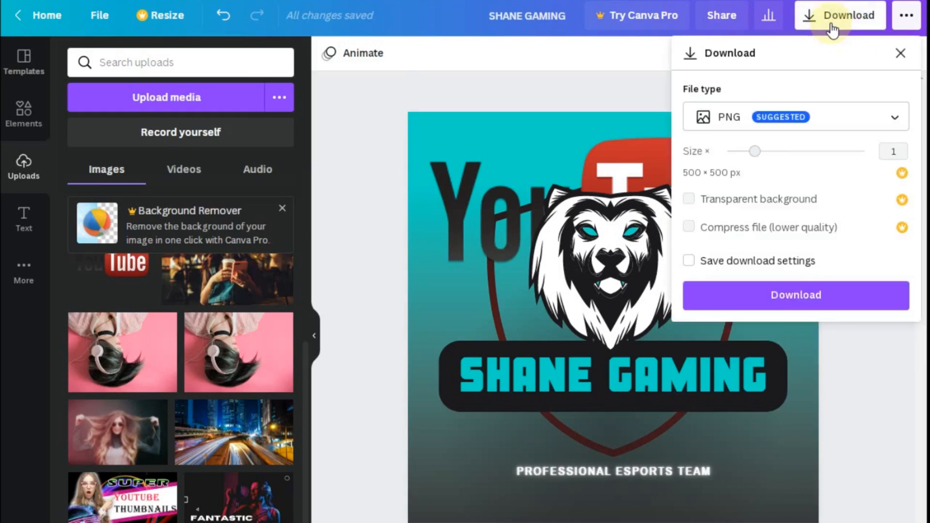
pyautogui.click(842, 125)
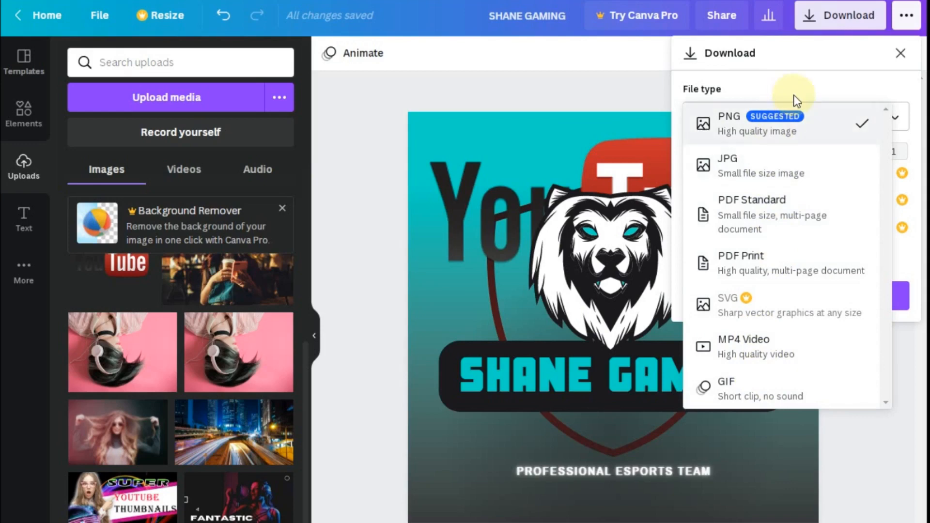
pyautogui.click(801, 127)
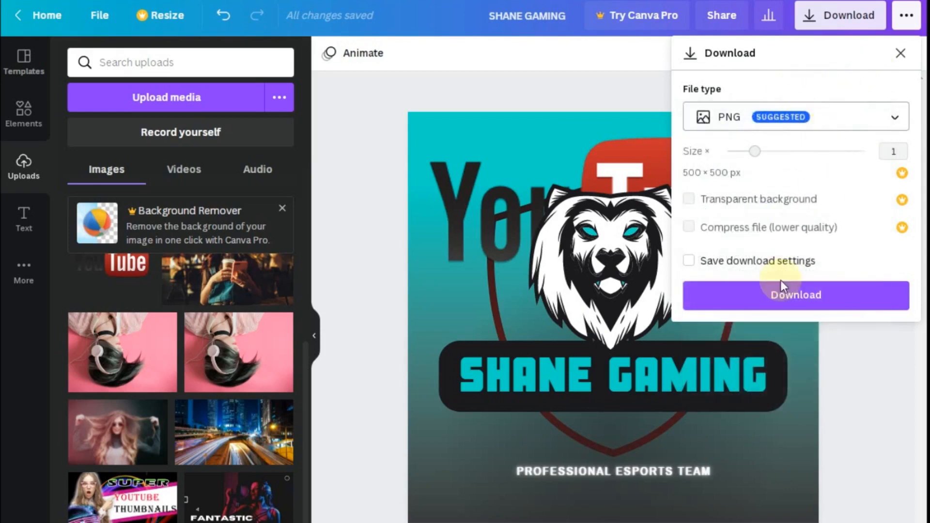
pyautogui.click(793, 294)
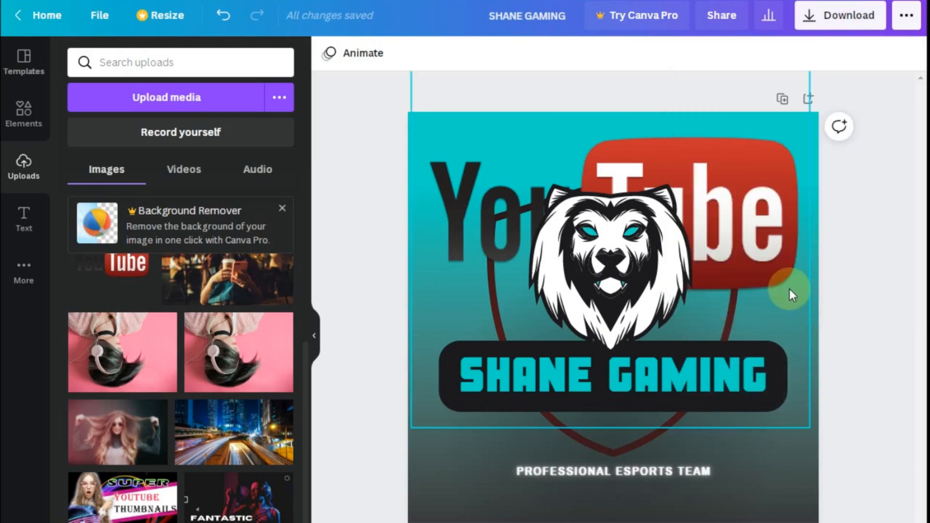